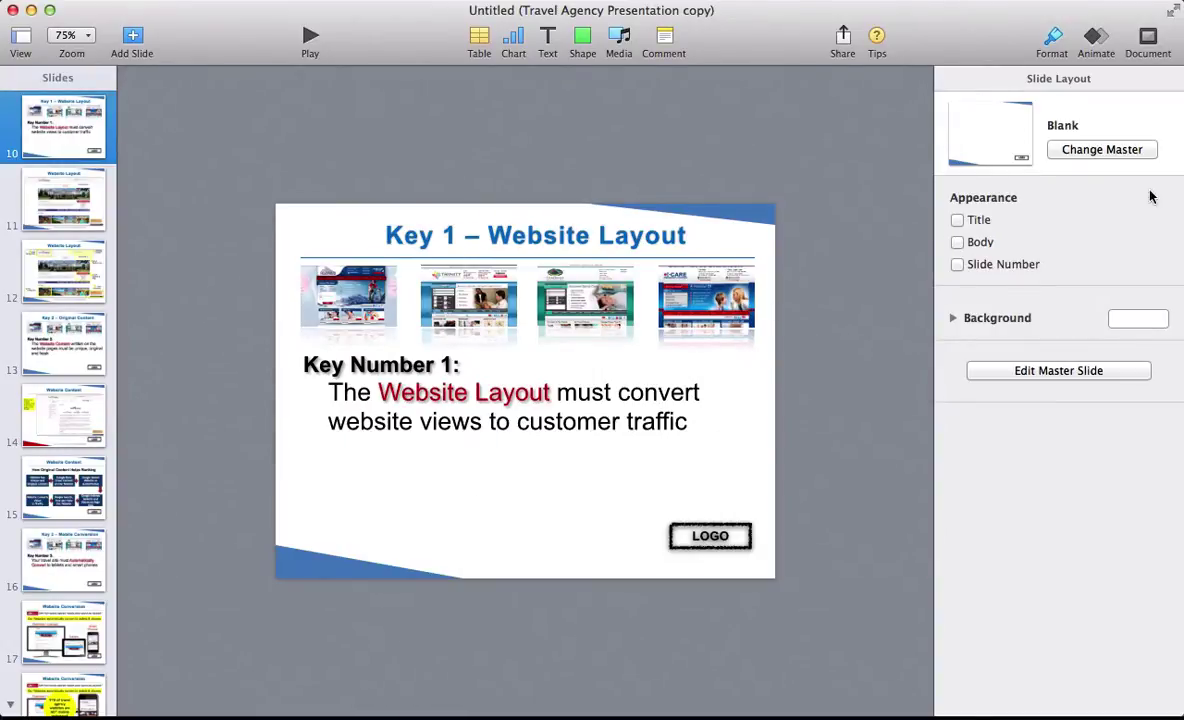
pyautogui.click(1102, 150)
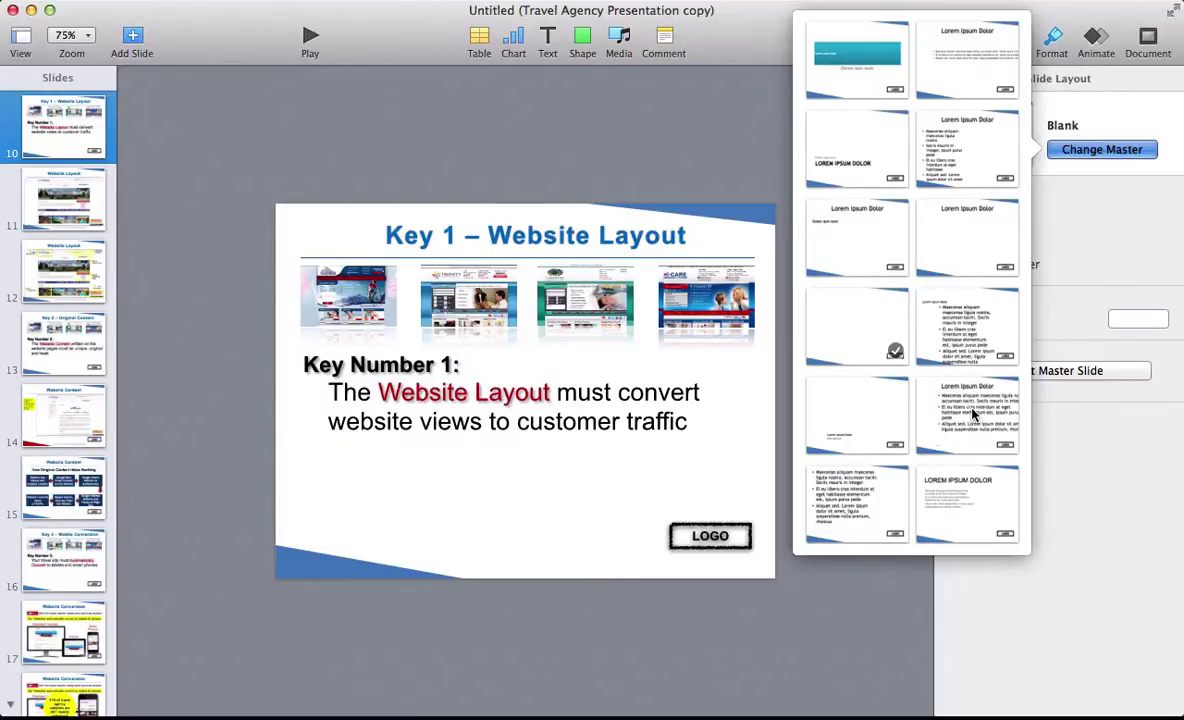
pyautogui.press('Escape')
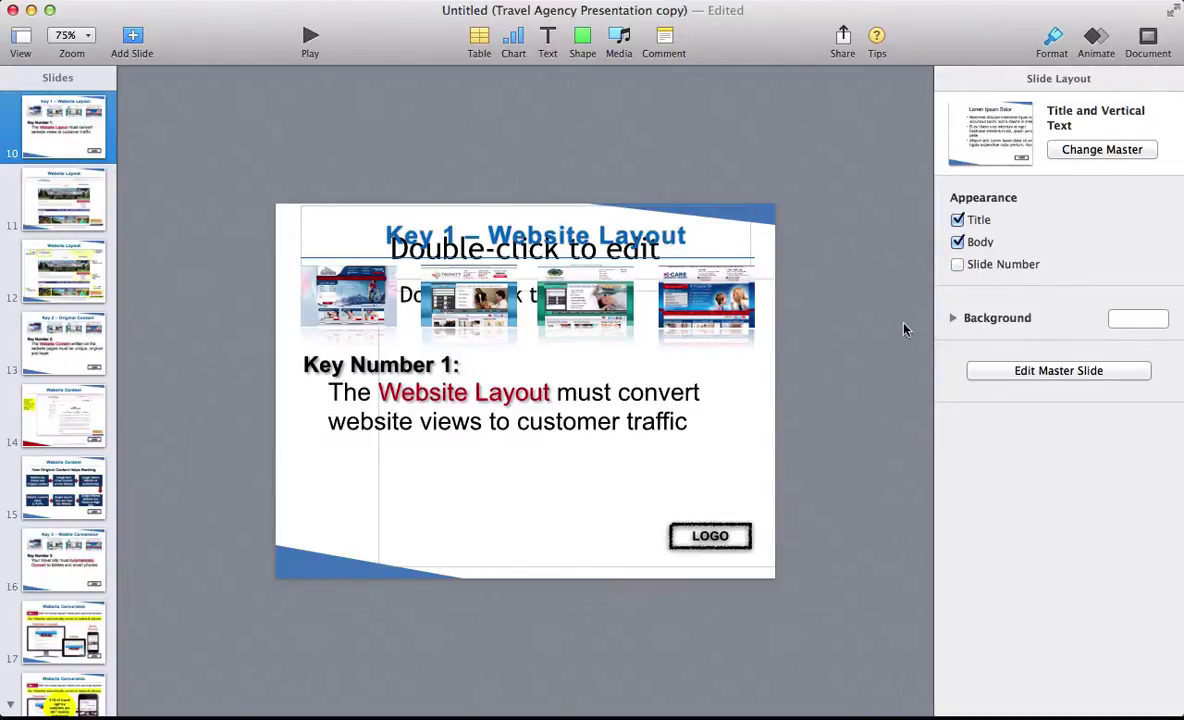
pyautogui.click(1105, 149)
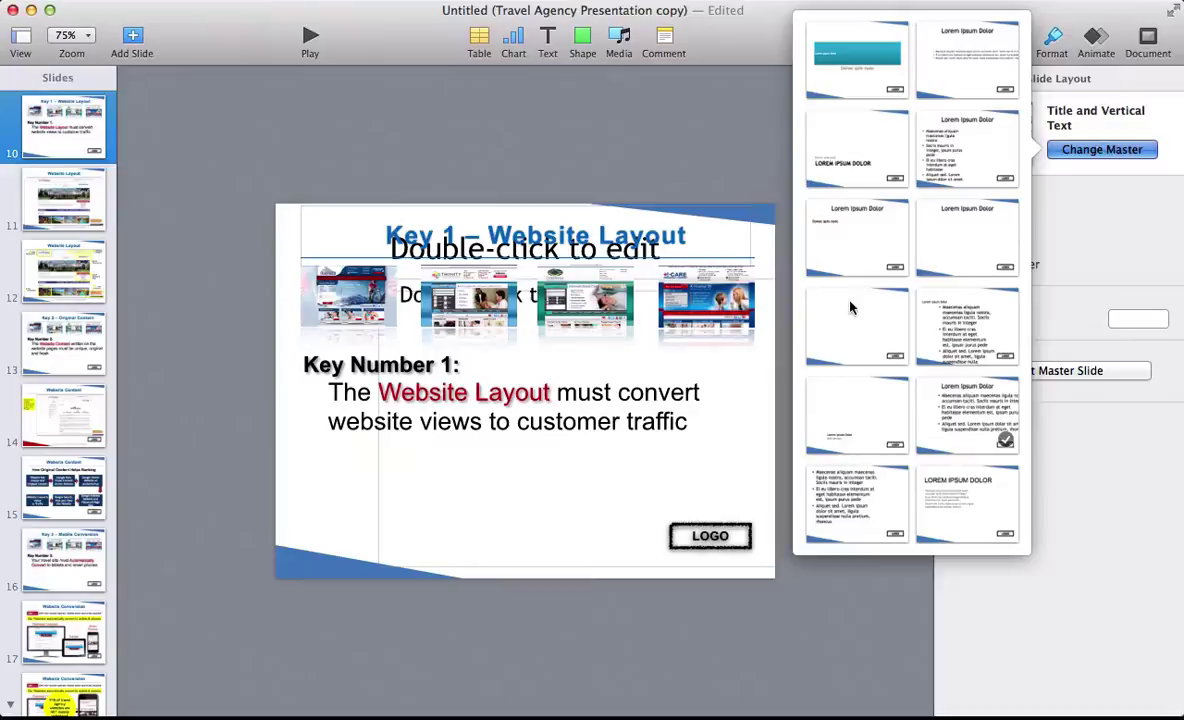
pyautogui.click(849, 327)
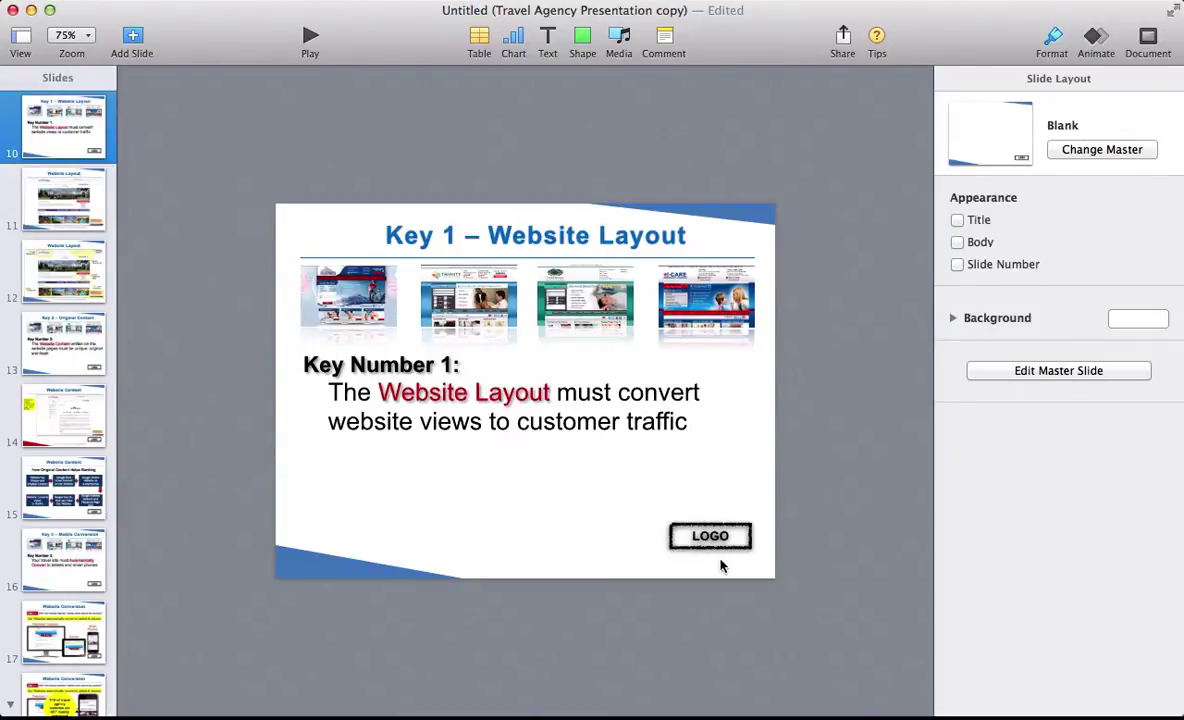
pyautogui.click(424, 243)
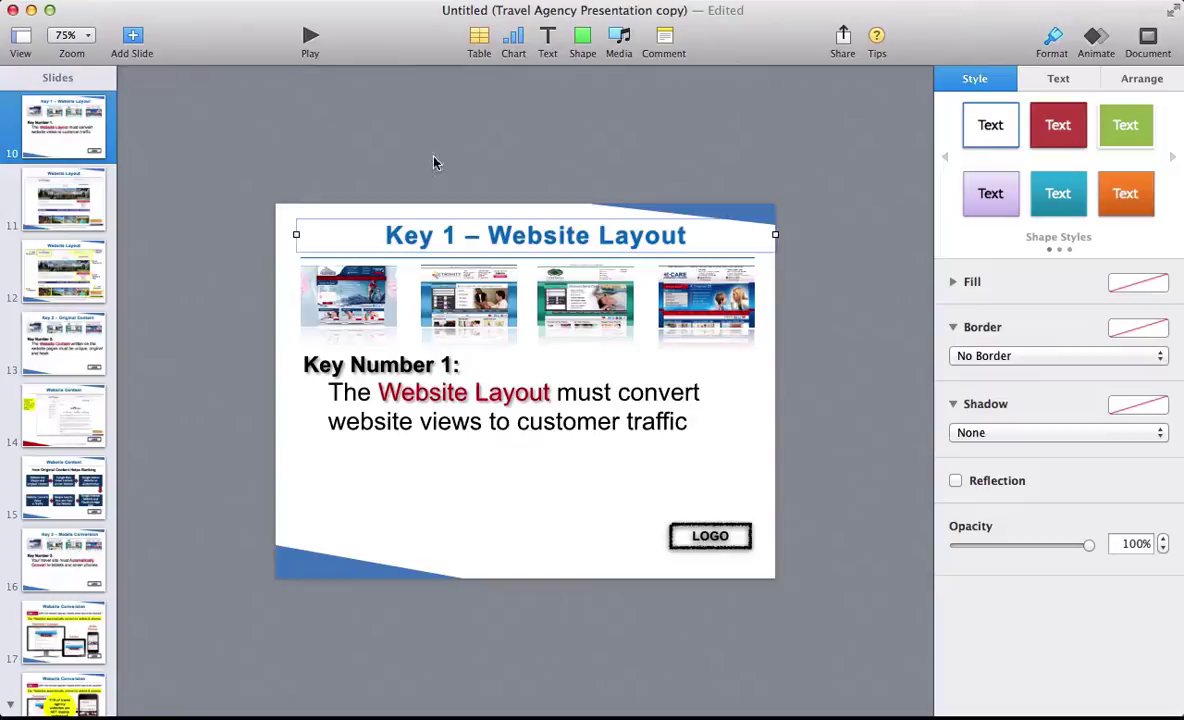
pyautogui.click(445, 2)
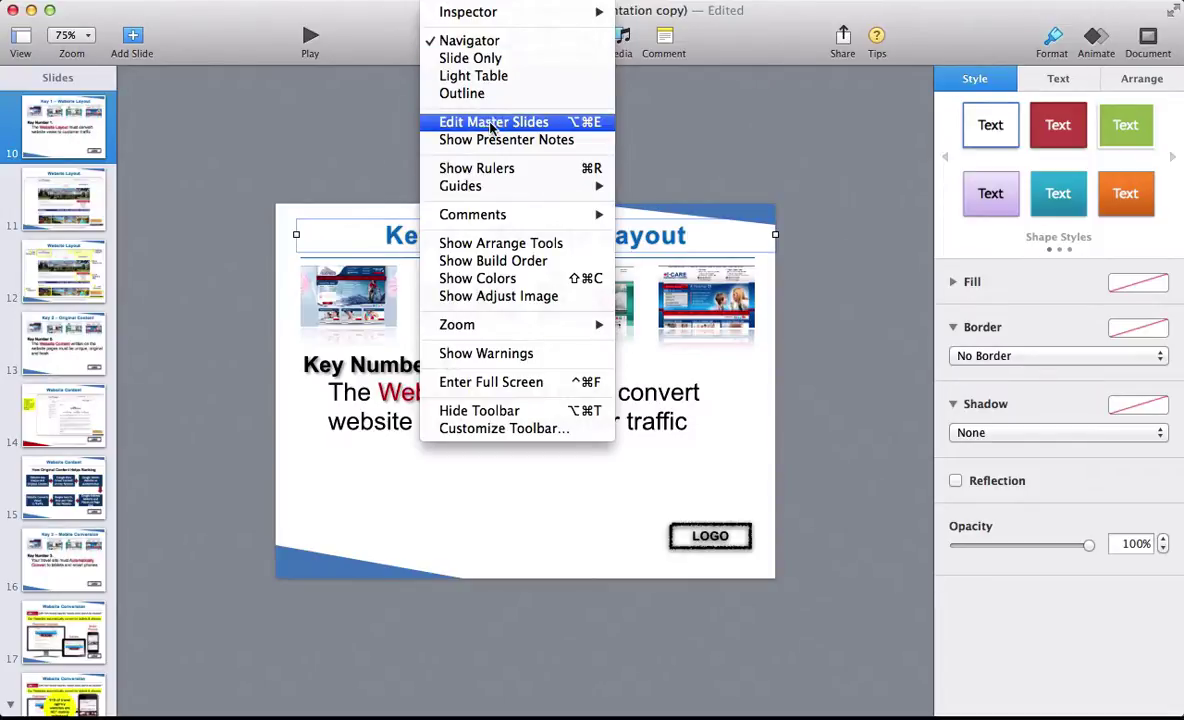
pyautogui.click(357, 155)
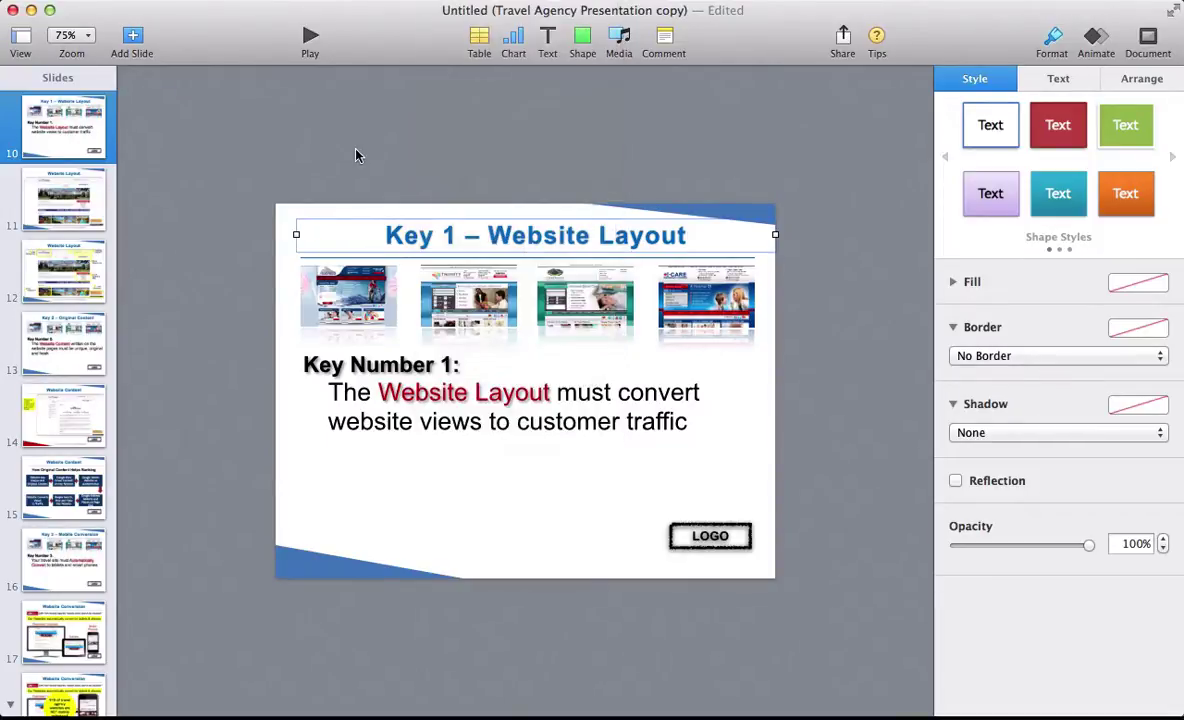
pyautogui.click(357, 155)
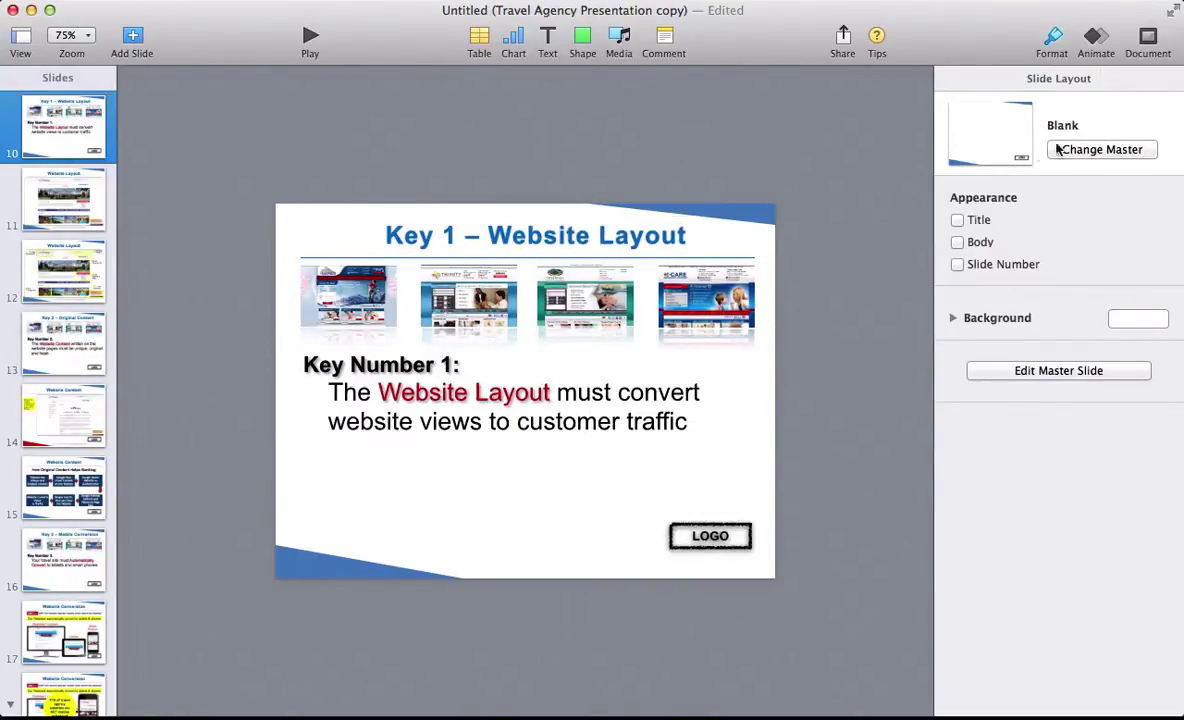
# Enter master slide editing via View > Edit Master Slides and scroll the master list to the top.
pyautogui.click(1066, 370)
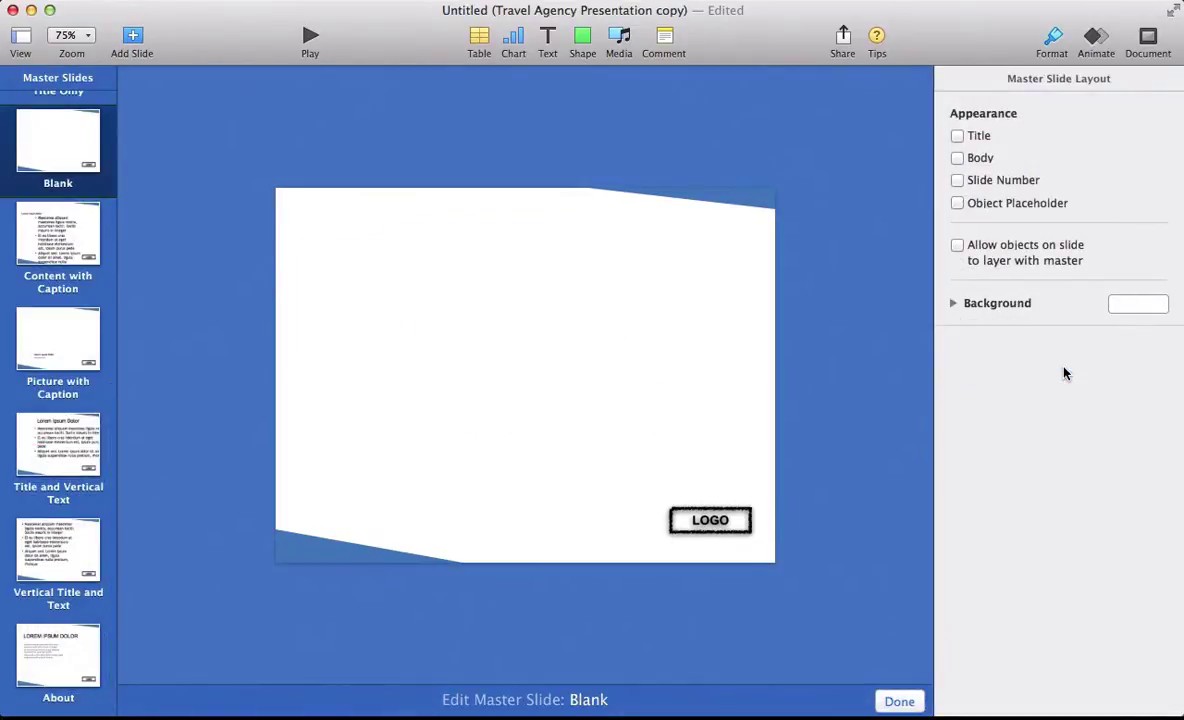
pyautogui.click(899, 701)
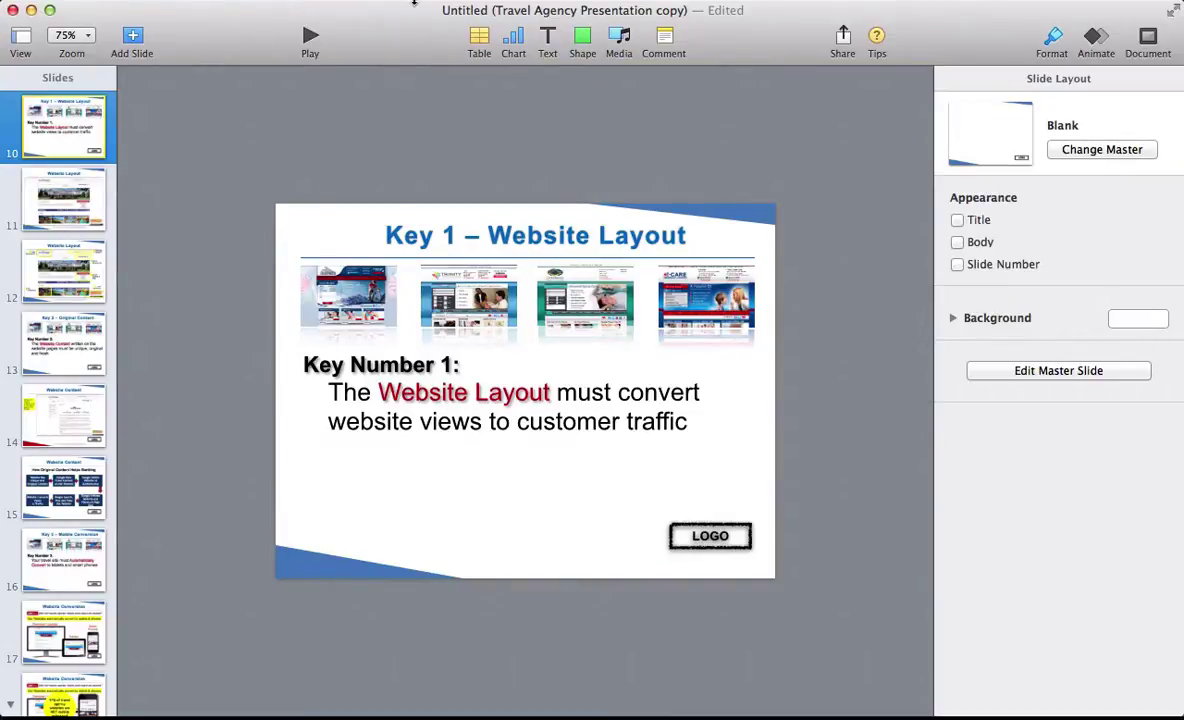
pyautogui.click(434, 4)
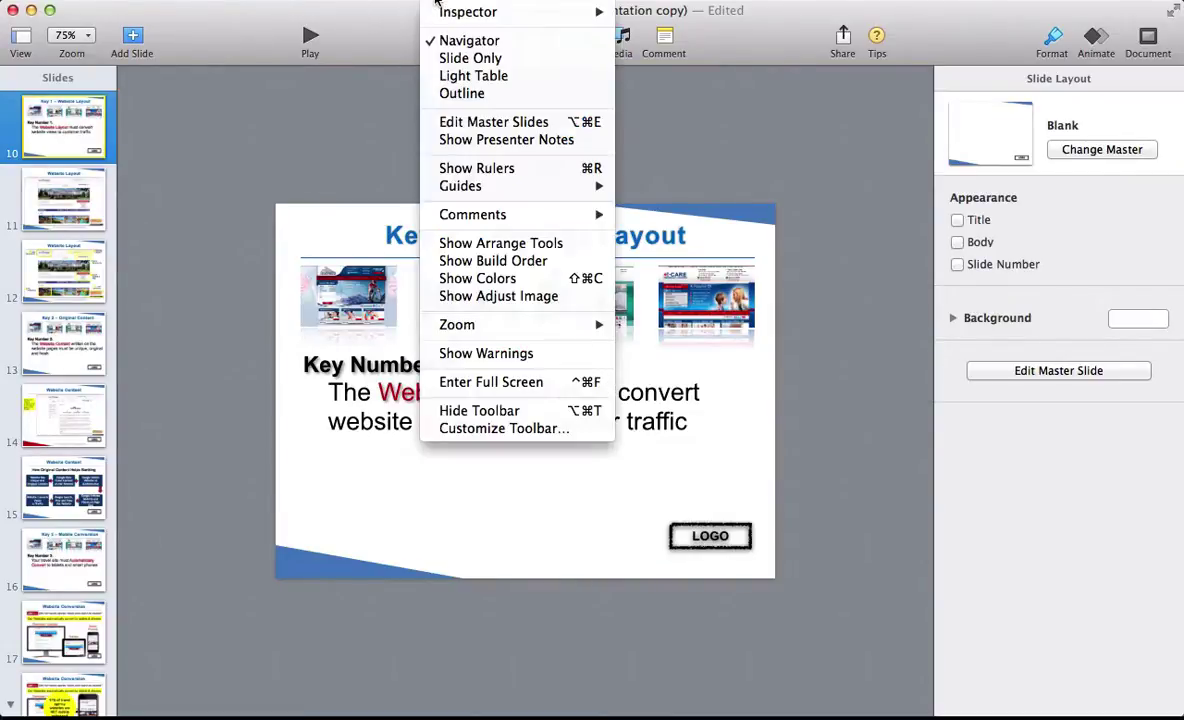
pyautogui.click(490, 128)
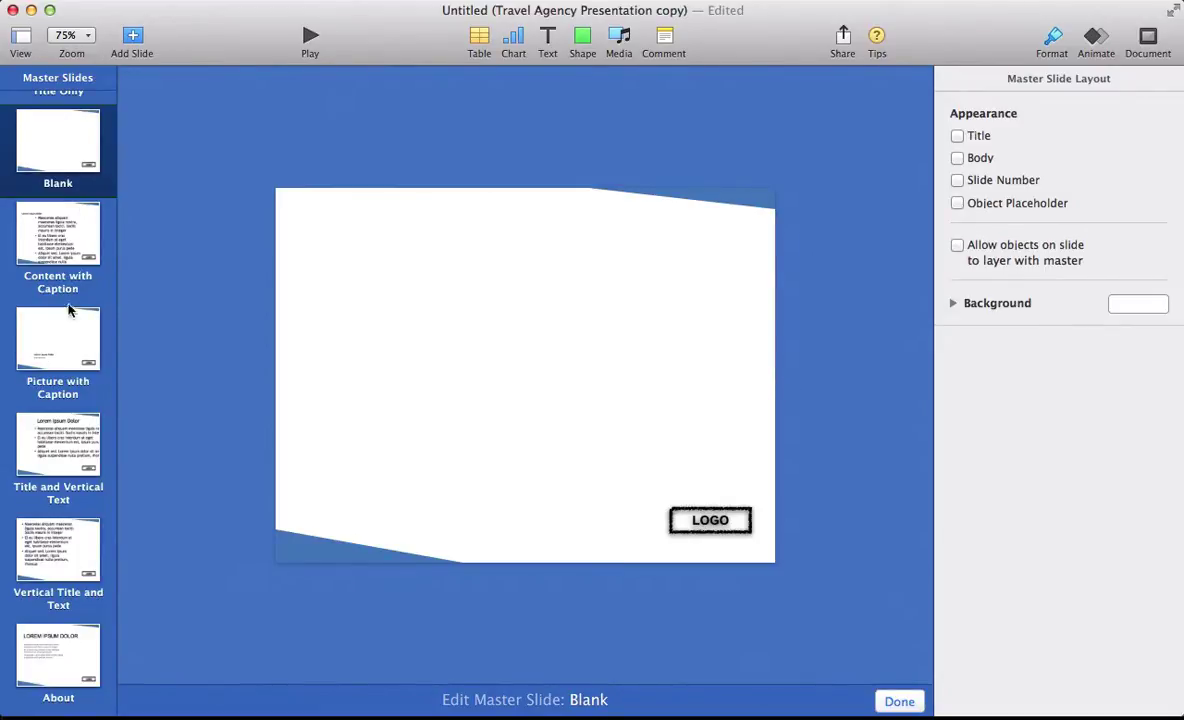
pyautogui.scroll(-1, 60, 330)
pyautogui.scroll(2, 60, 370)
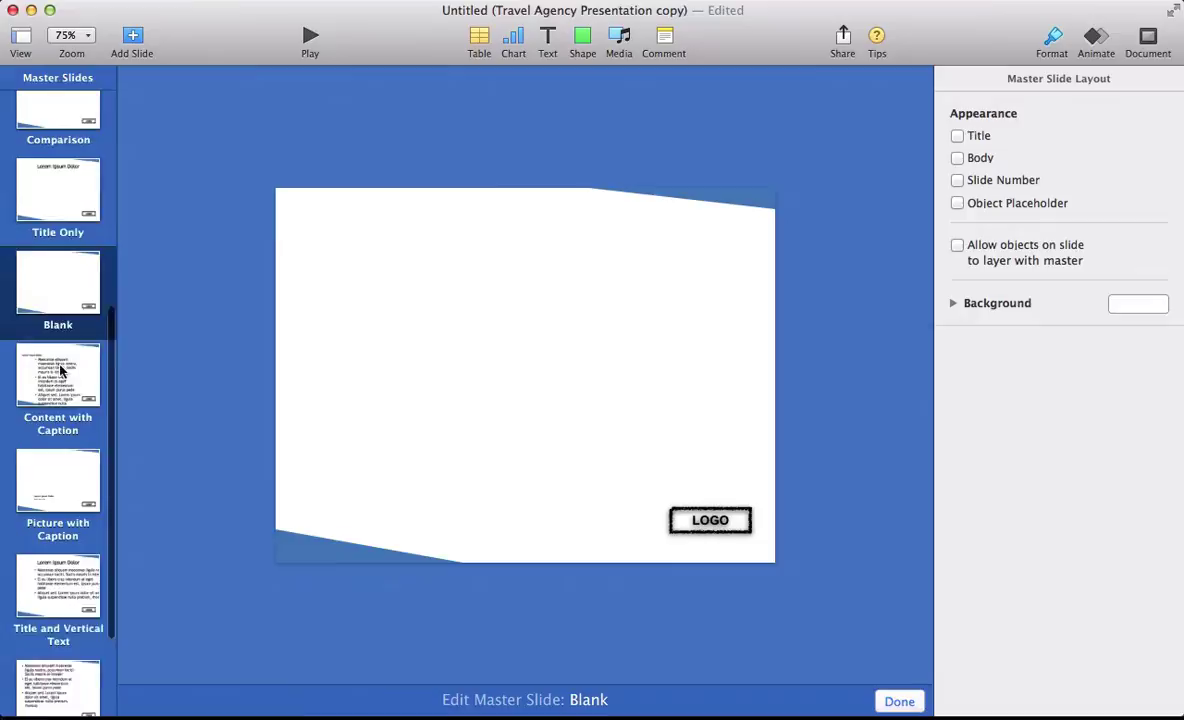
pyautogui.scroll(2, 60, 370)
pyautogui.scroll(2, 60, 370)
pyautogui.scroll(2, 60, 371)
pyautogui.scroll(1, 58, 370)
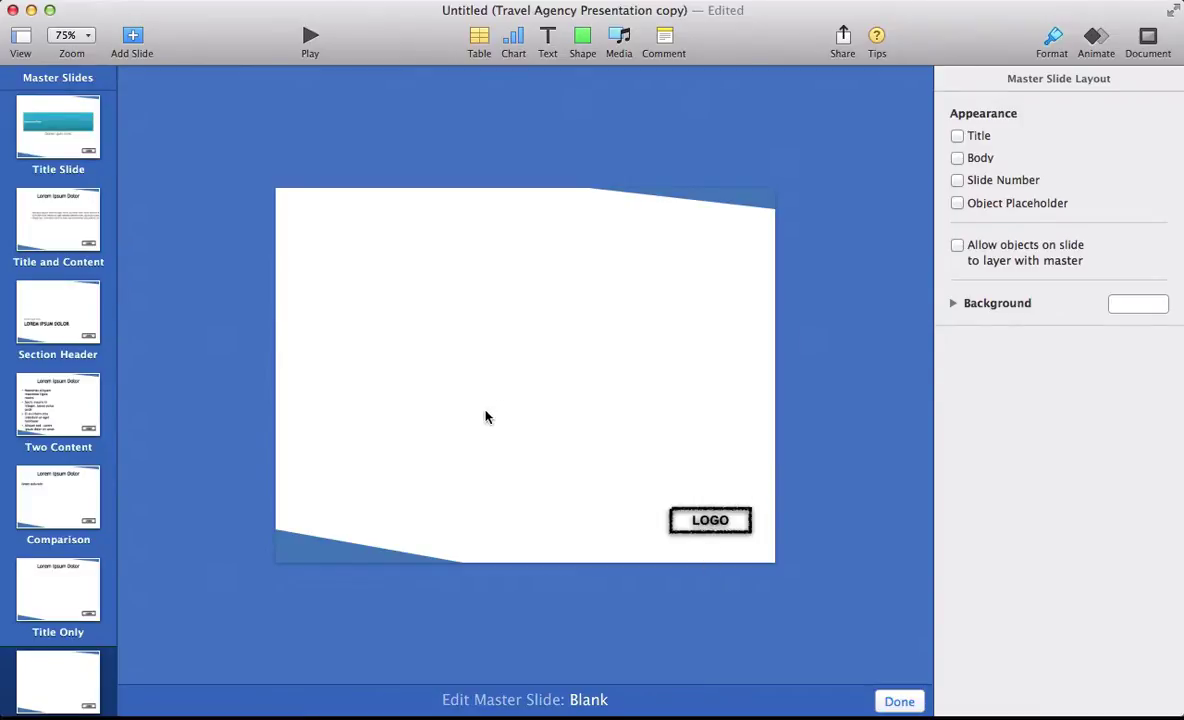
# On the Title Slide master, change the LOGO box text to 'company' and select the box.
pyautogui.click(73, 113)
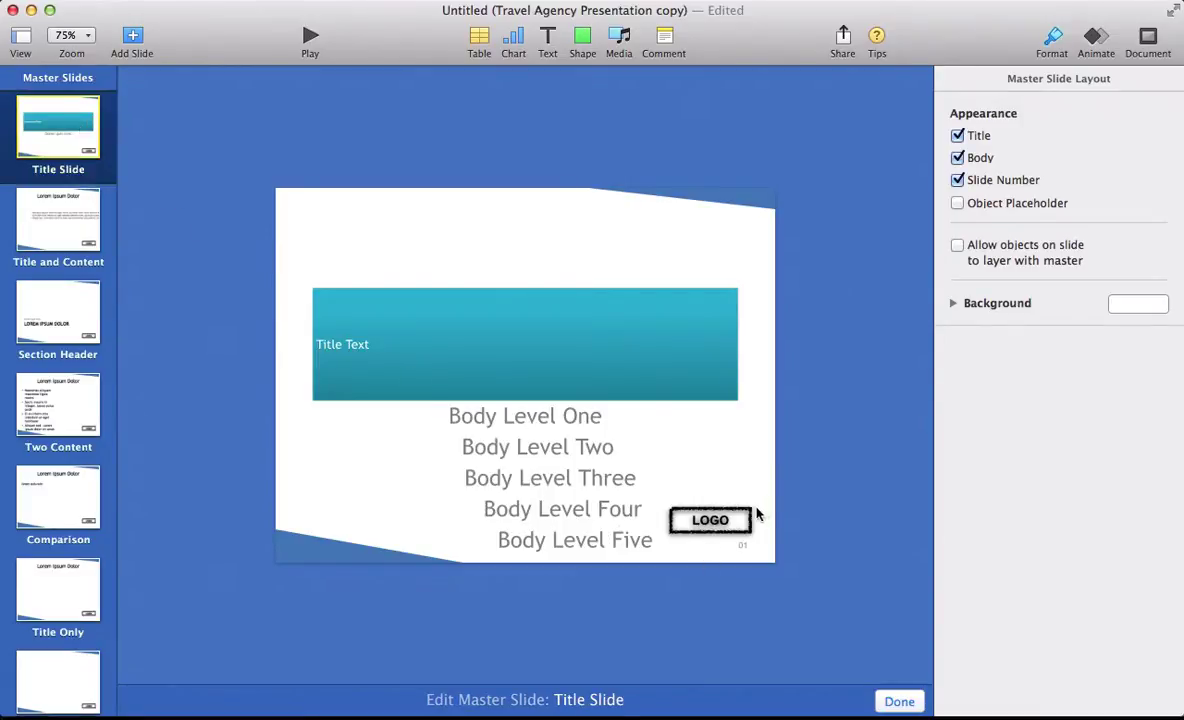
pyautogui.click(710, 520)
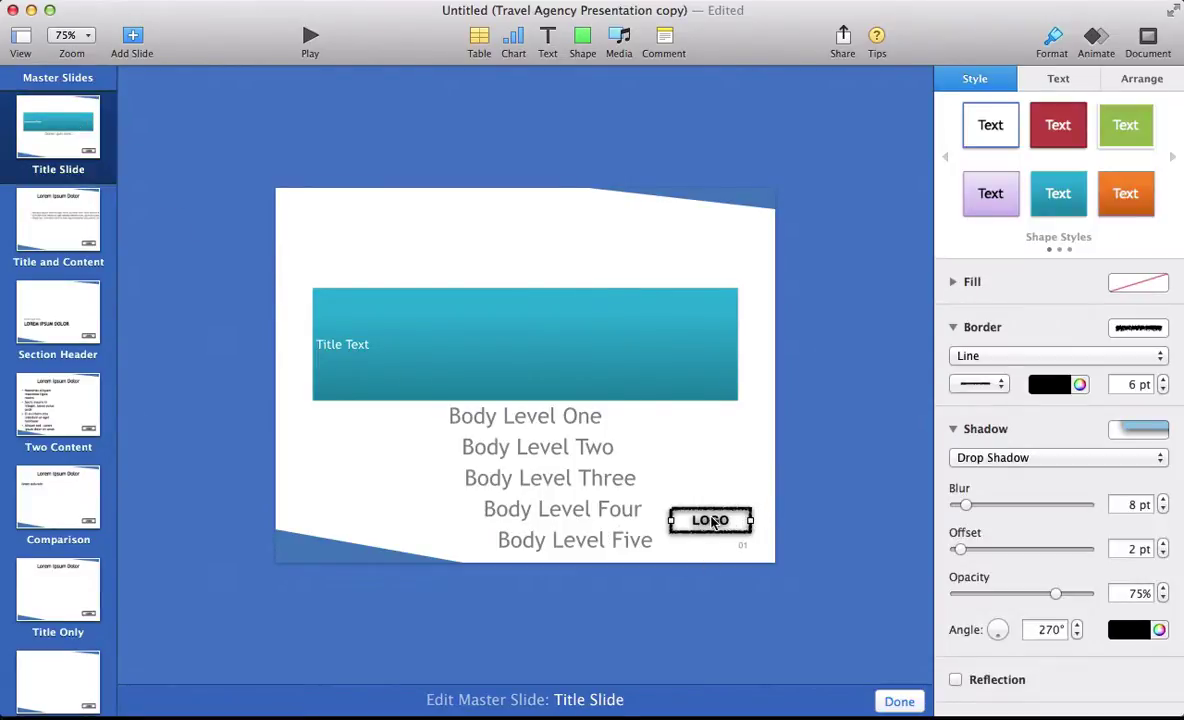
pyautogui.doubleClick(711, 521)
pyautogui.write('c')
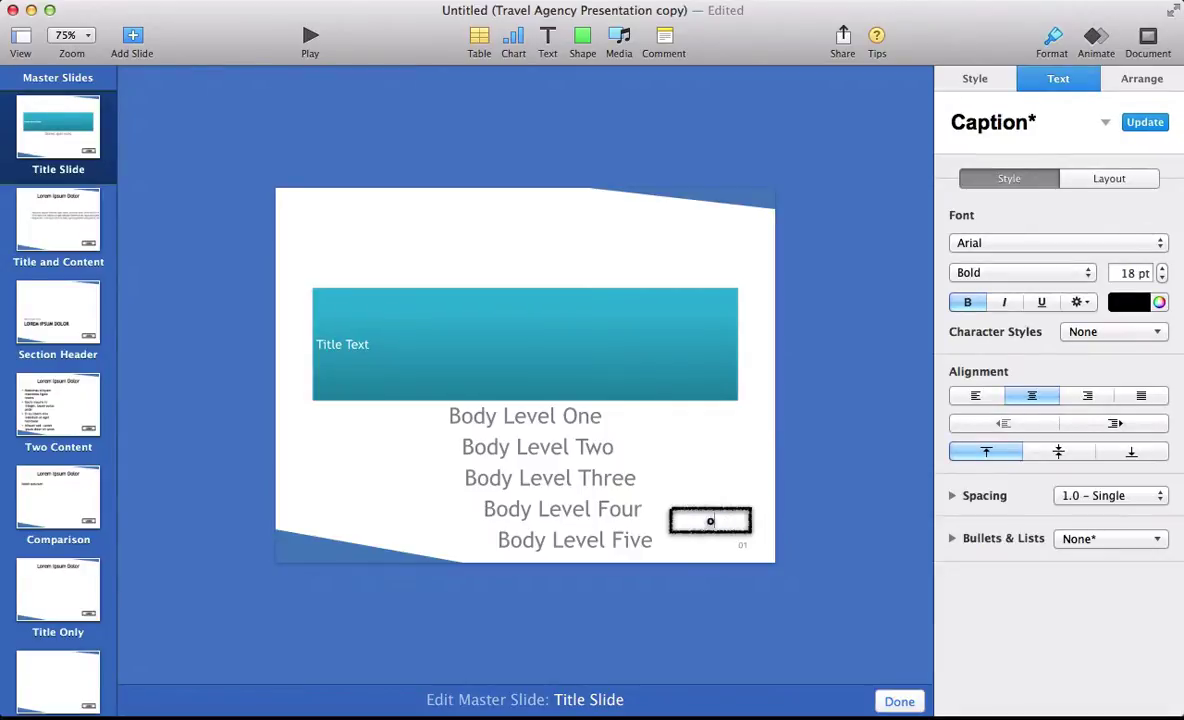
pyautogui.write('ompany')
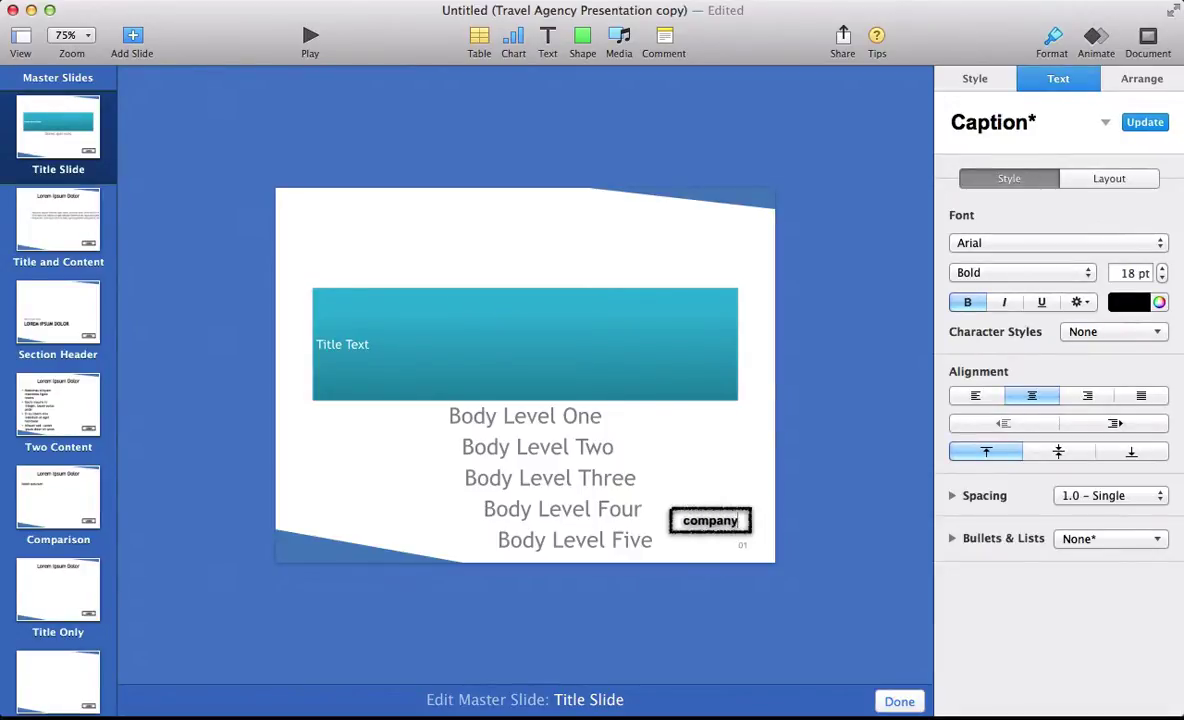
pyautogui.click(812, 535)
pyautogui.click(745, 516)
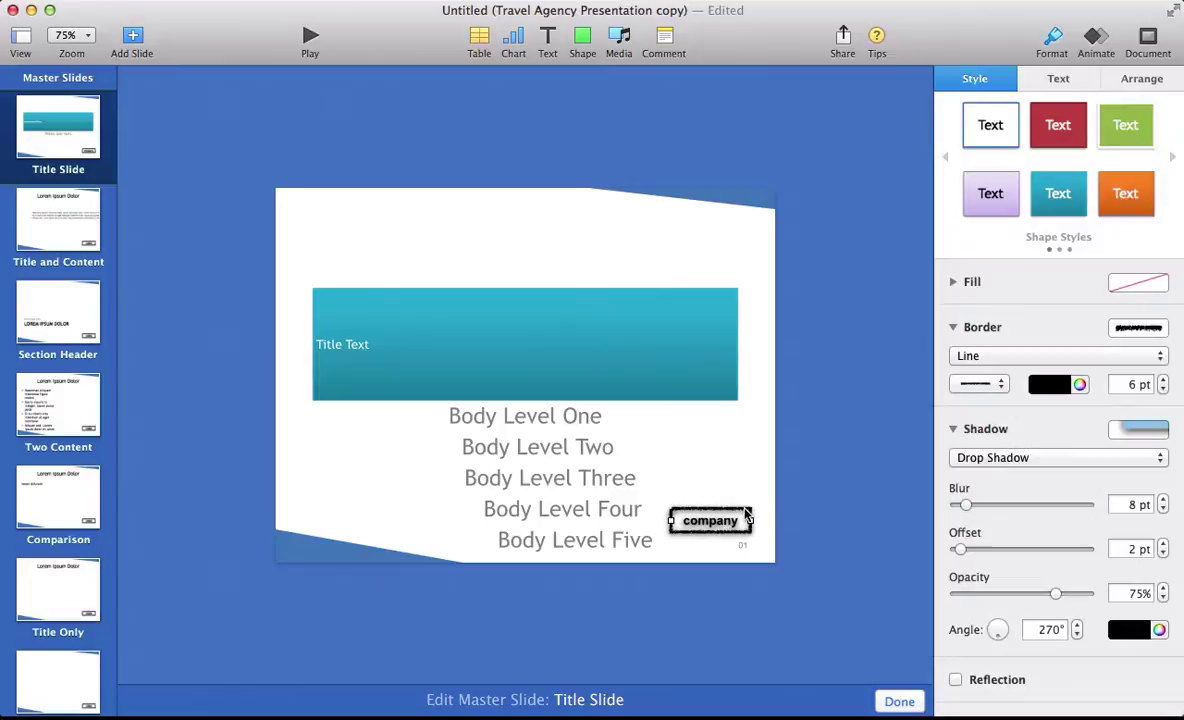
# Replace LOGO on the Title and Content master with the pasted company box, then select Section Header's LOGO.
pyautogui.click(80, 213)
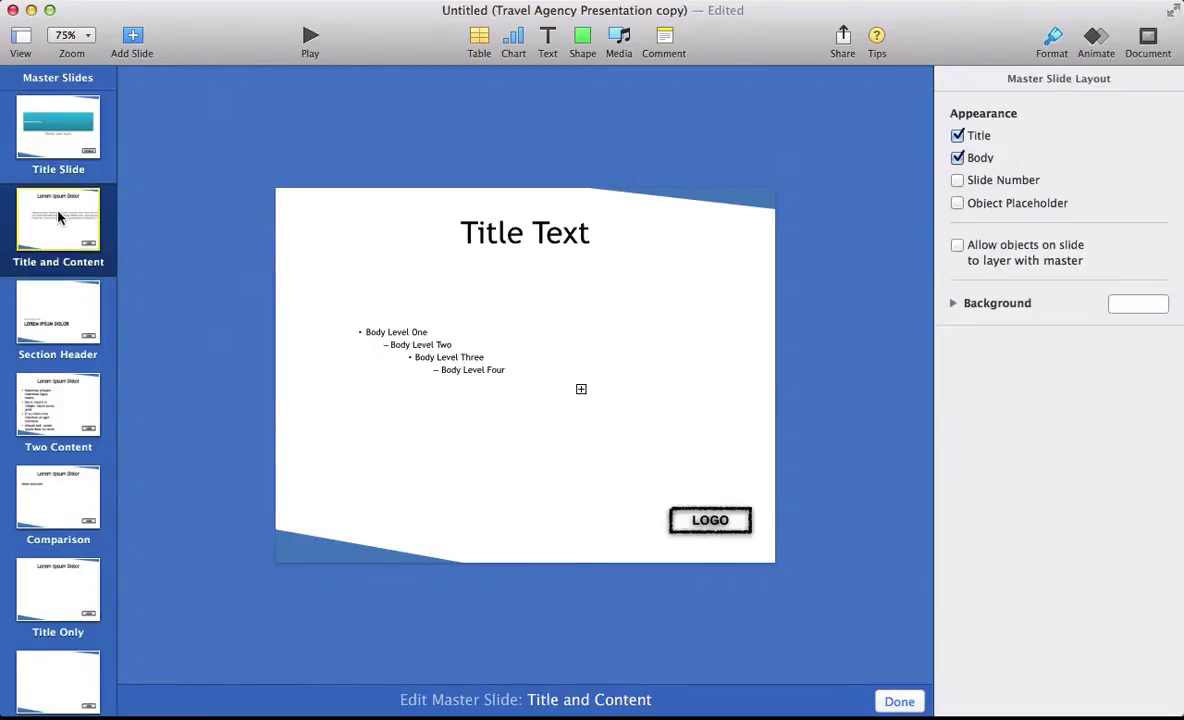
pyautogui.doubleClick(704, 522)
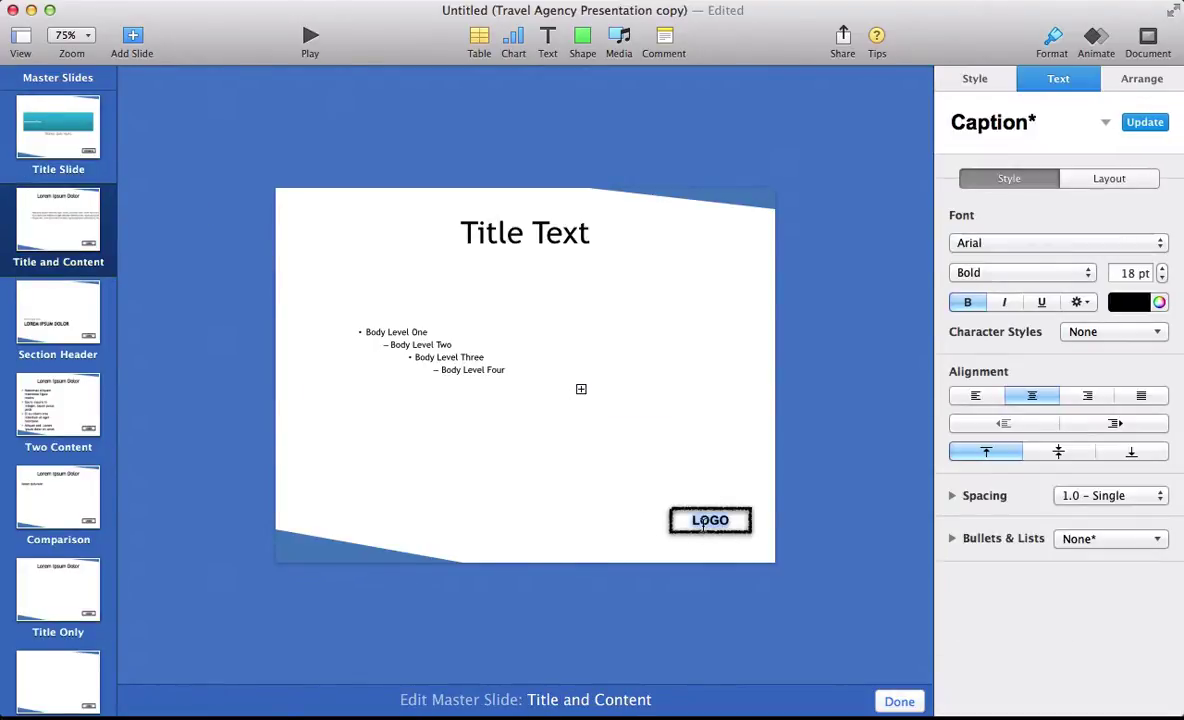
pyautogui.click(671, 531)
pyautogui.press('Delete')
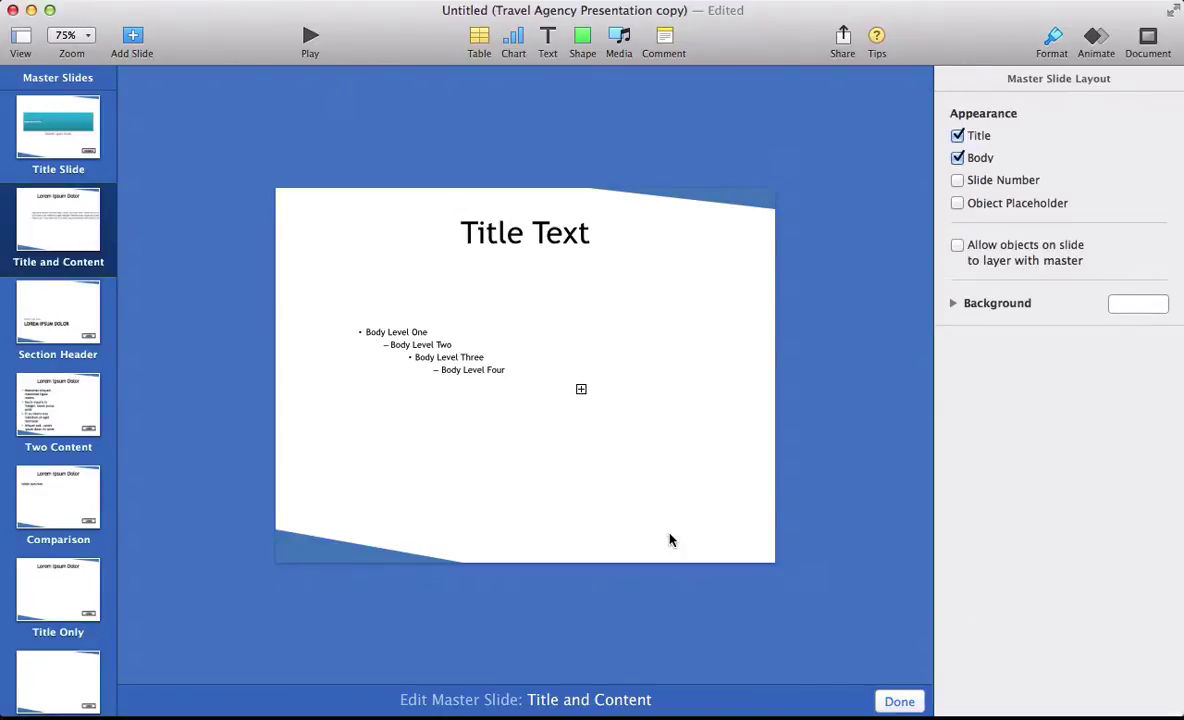
pyautogui.press('super+v')
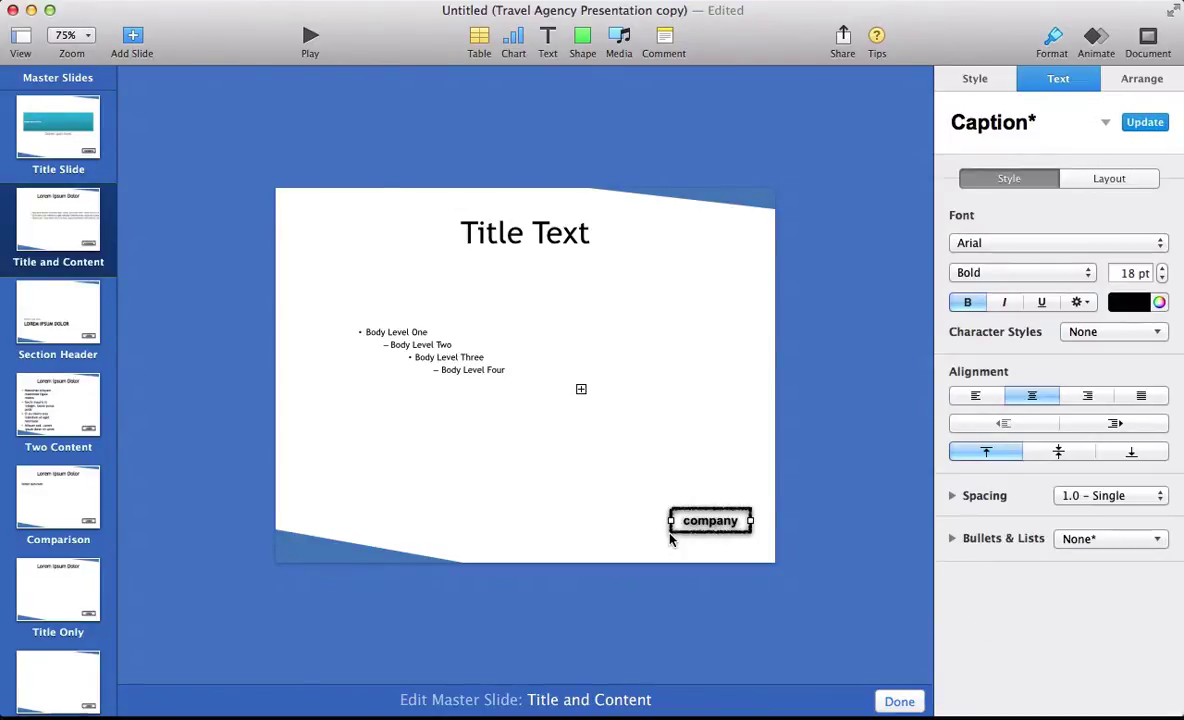
pyautogui.click(91, 326)
pyautogui.moveTo(806, 567); pyautogui.dragTo(648, 518)
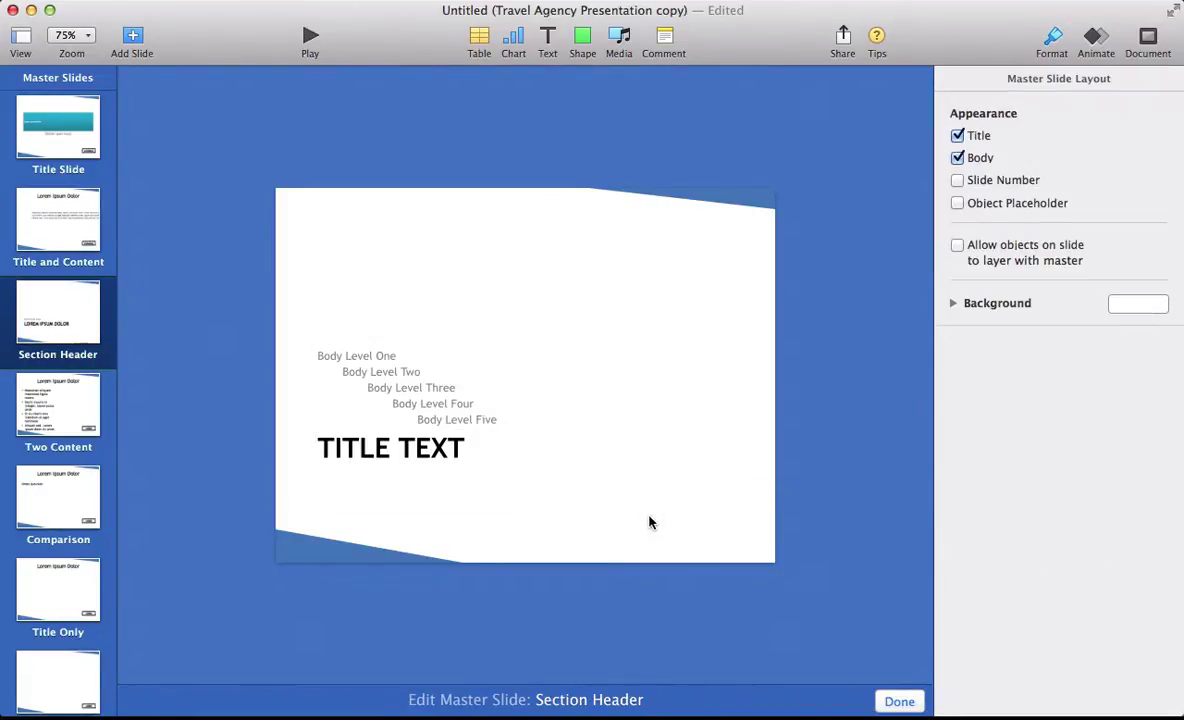
# Leave master editing and scroll the slide navigator down to the last slide, 69.
pyautogui.click(900, 702)
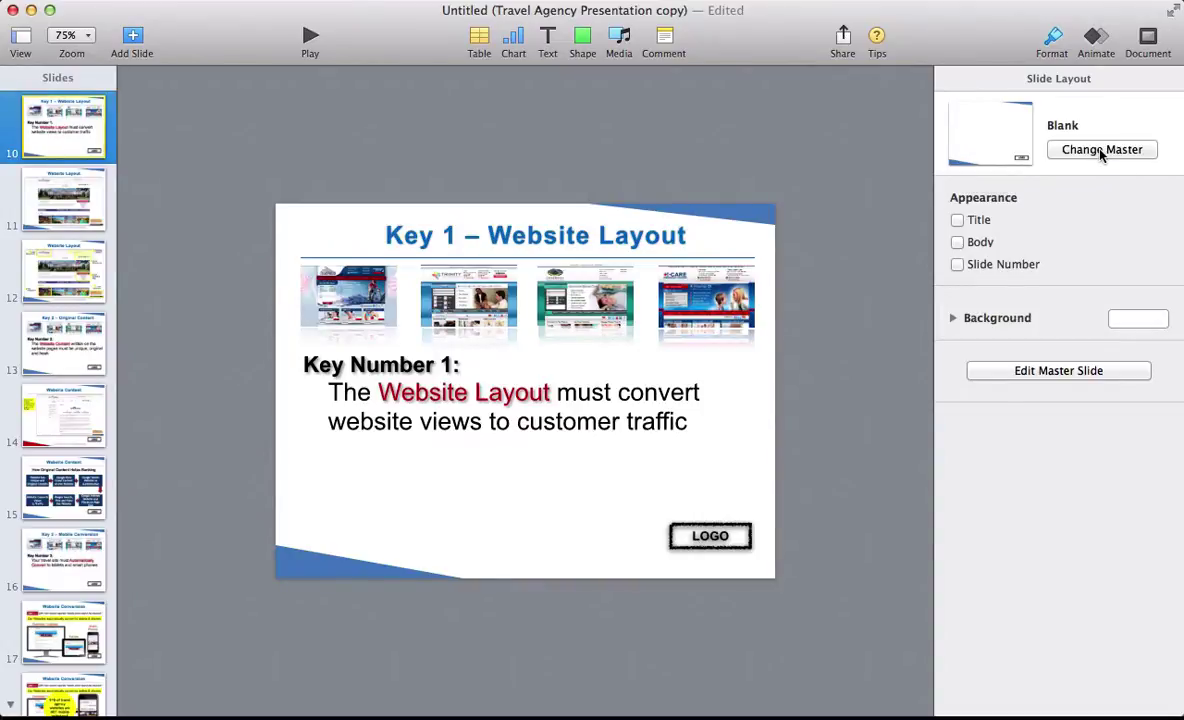
pyautogui.click(1101, 150)
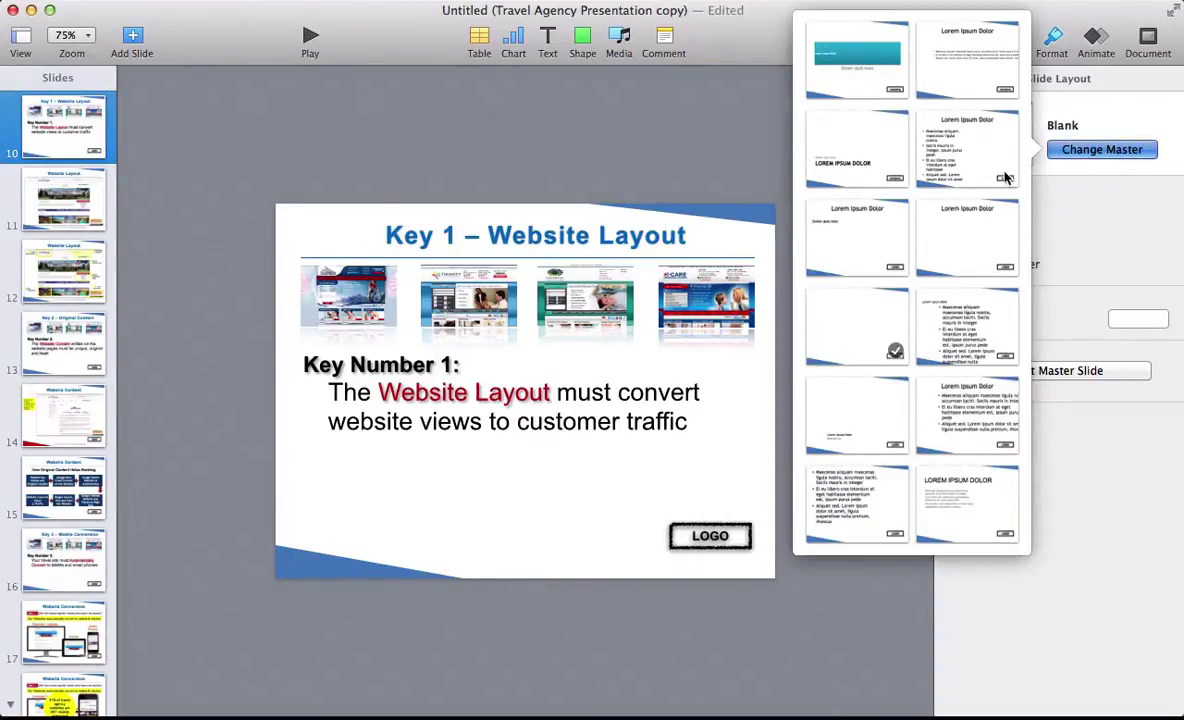
pyautogui.click(674, 137)
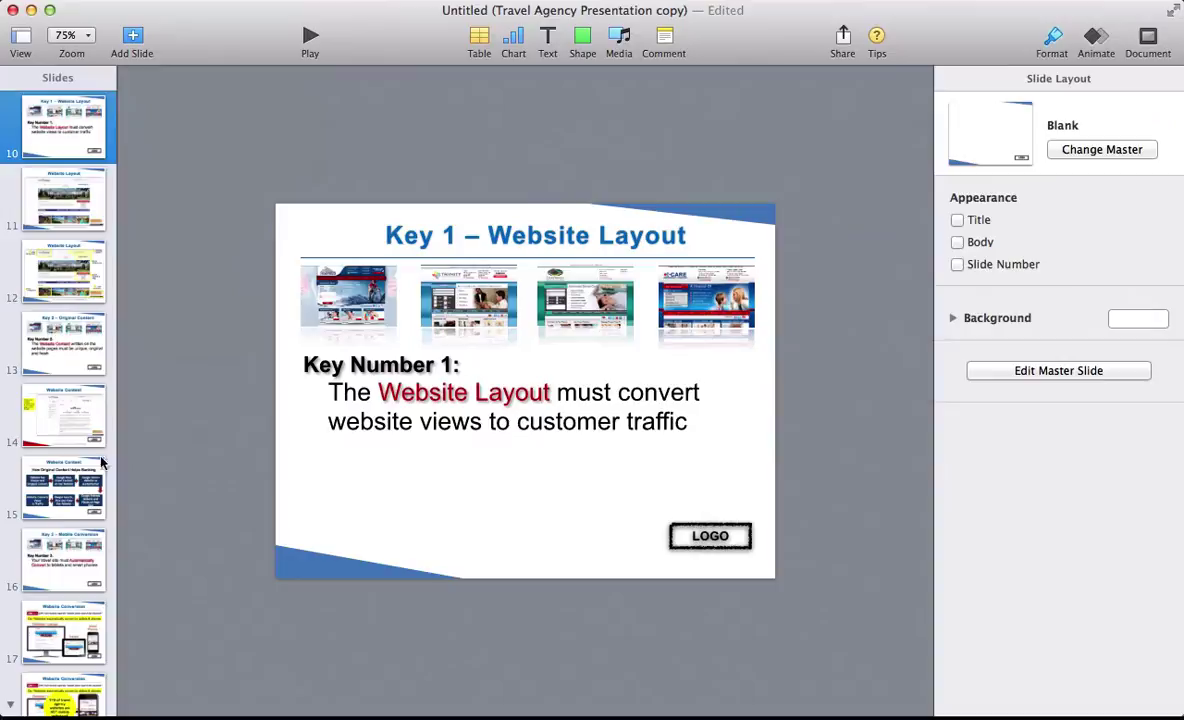
pyautogui.scroll(-5, 52, 530)
pyautogui.scroll(-10, 52, 530)
pyautogui.scroll(-5, 52, 530)
pyautogui.scroll(-5, 40, 580)
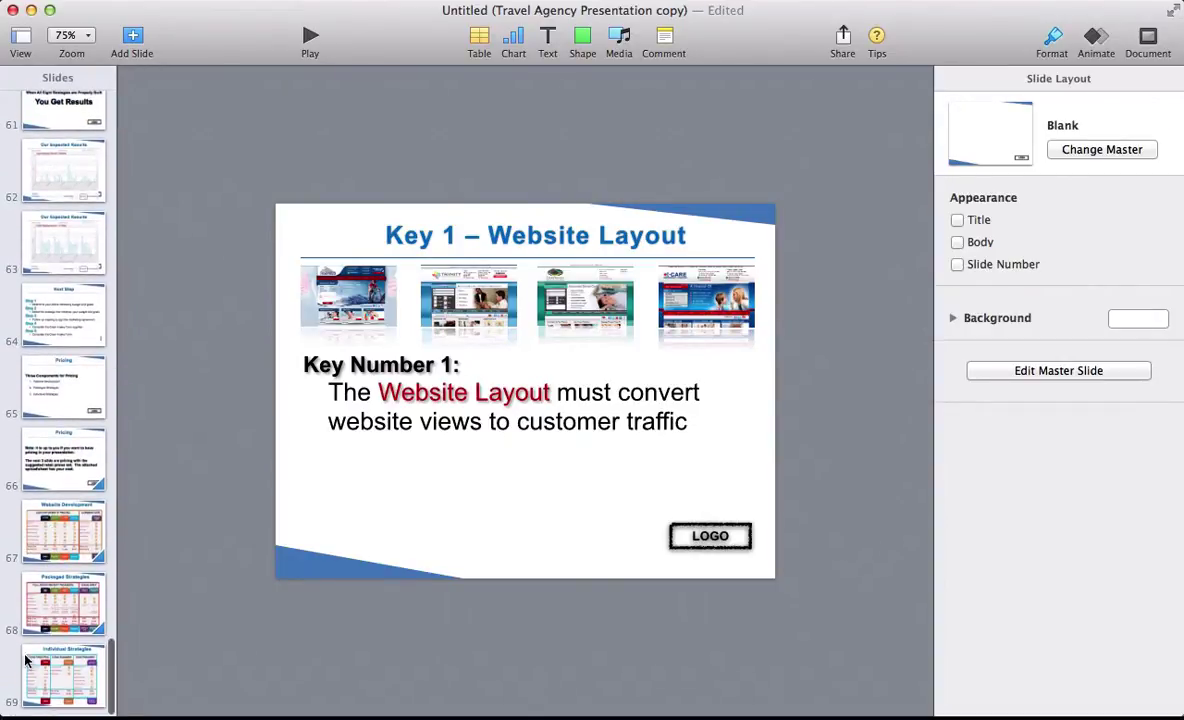
# Add new slide 70 after slide 69 and apply the Title Slide master to it.
pyautogui.rightClick(13, 686)
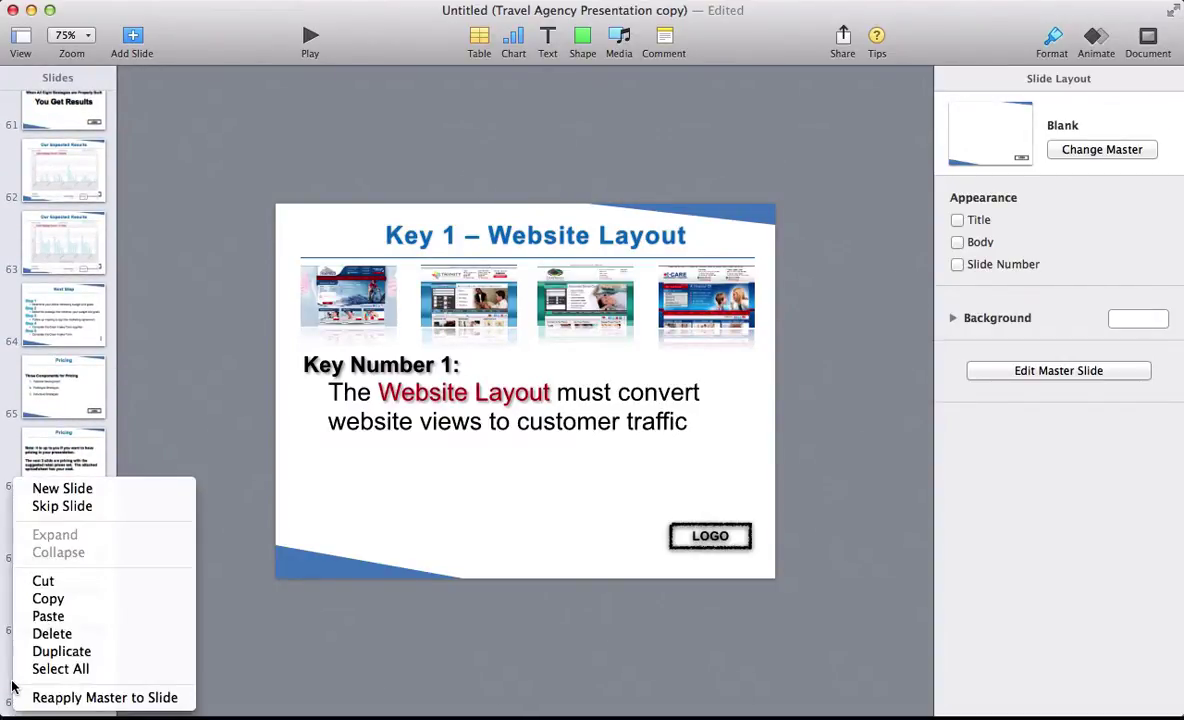
pyautogui.click(62, 488)
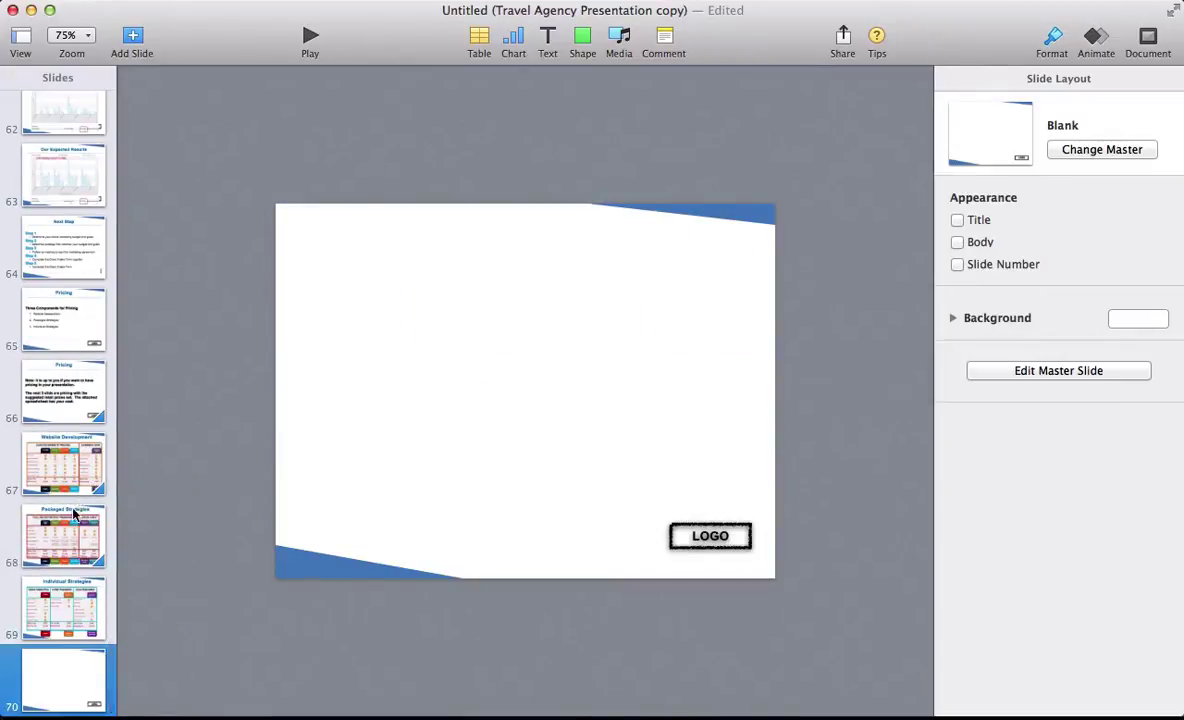
pyautogui.click(1103, 158)
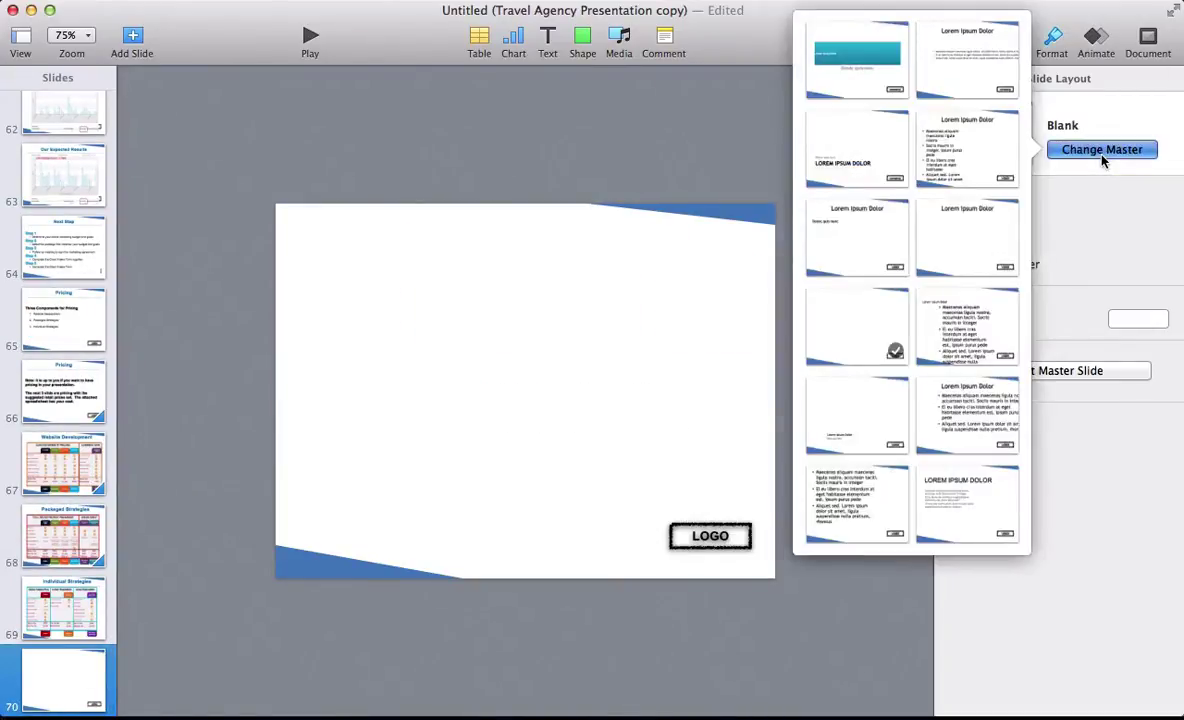
pyautogui.click(883, 84)
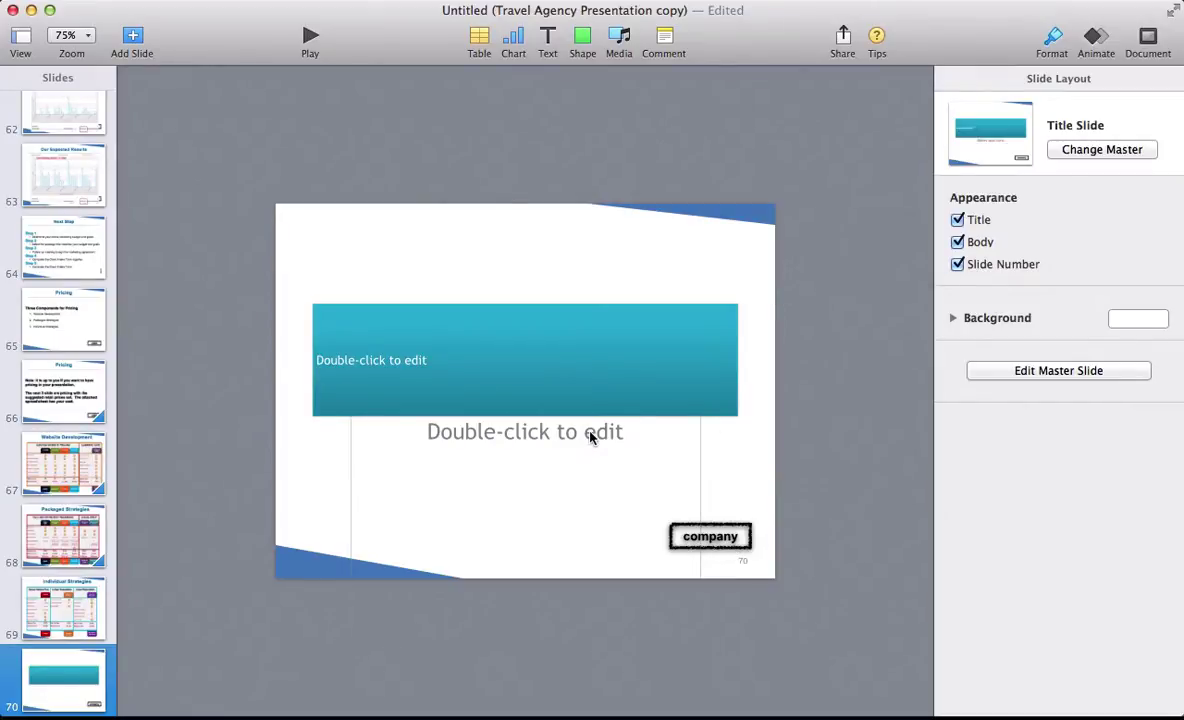
# Switch to PowerPoint's Travel Agency Presentation and list the Edit Master views on the Themes tab.
pyautogui.press('super+Tab')
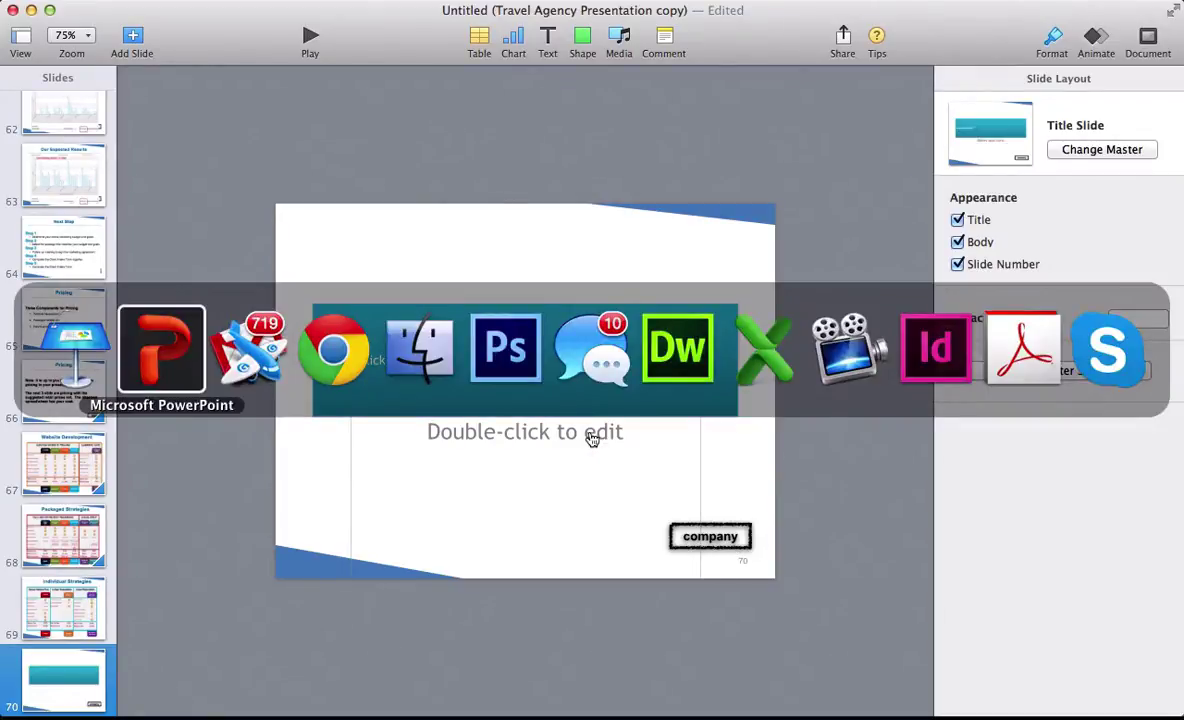
pyautogui.click(165, 343)
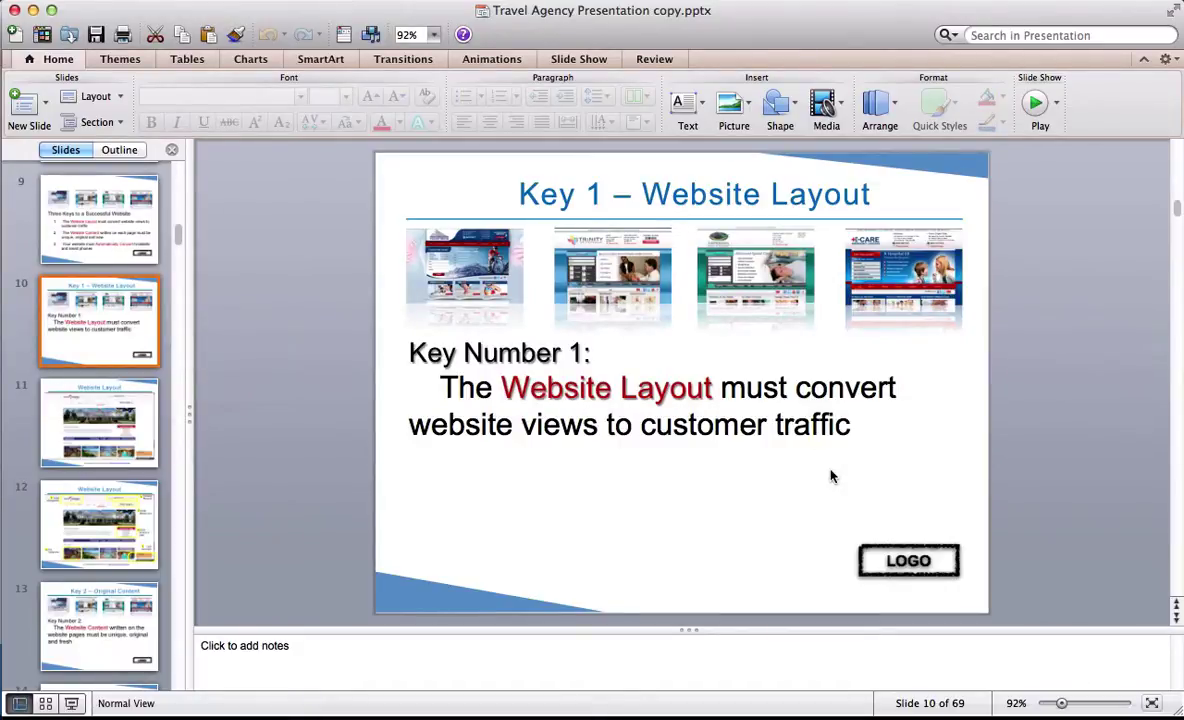
pyautogui.click(910, 559)
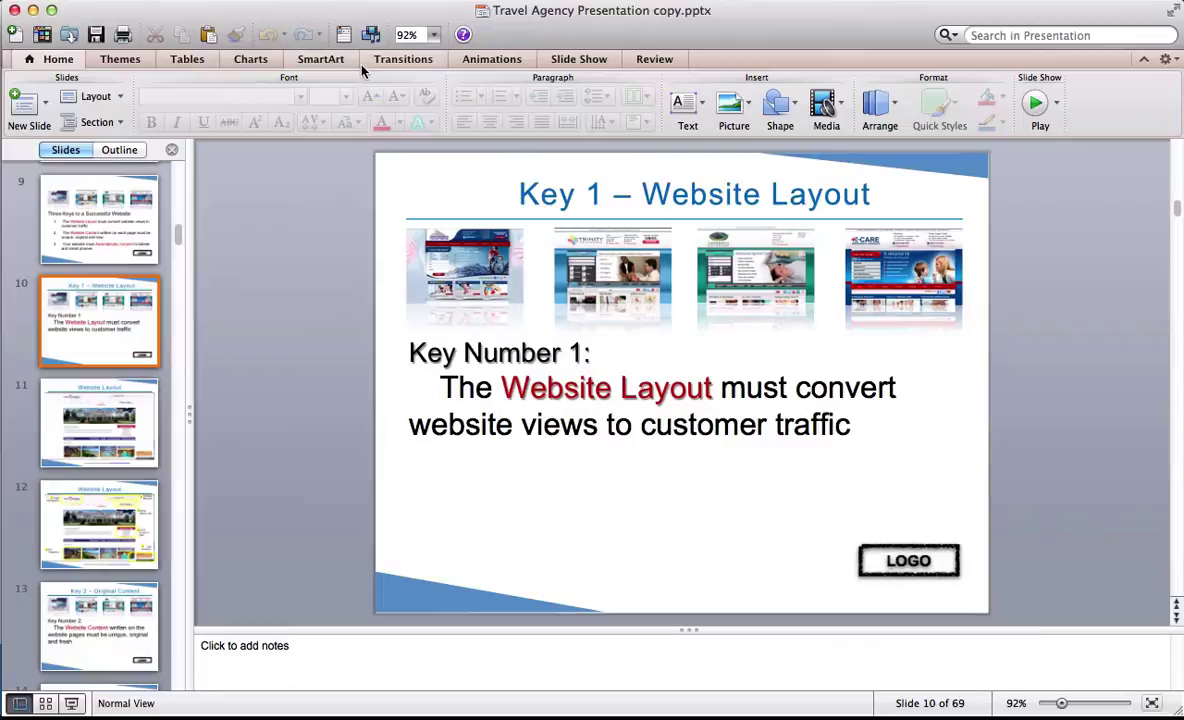
pyautogui.click(122, 59)
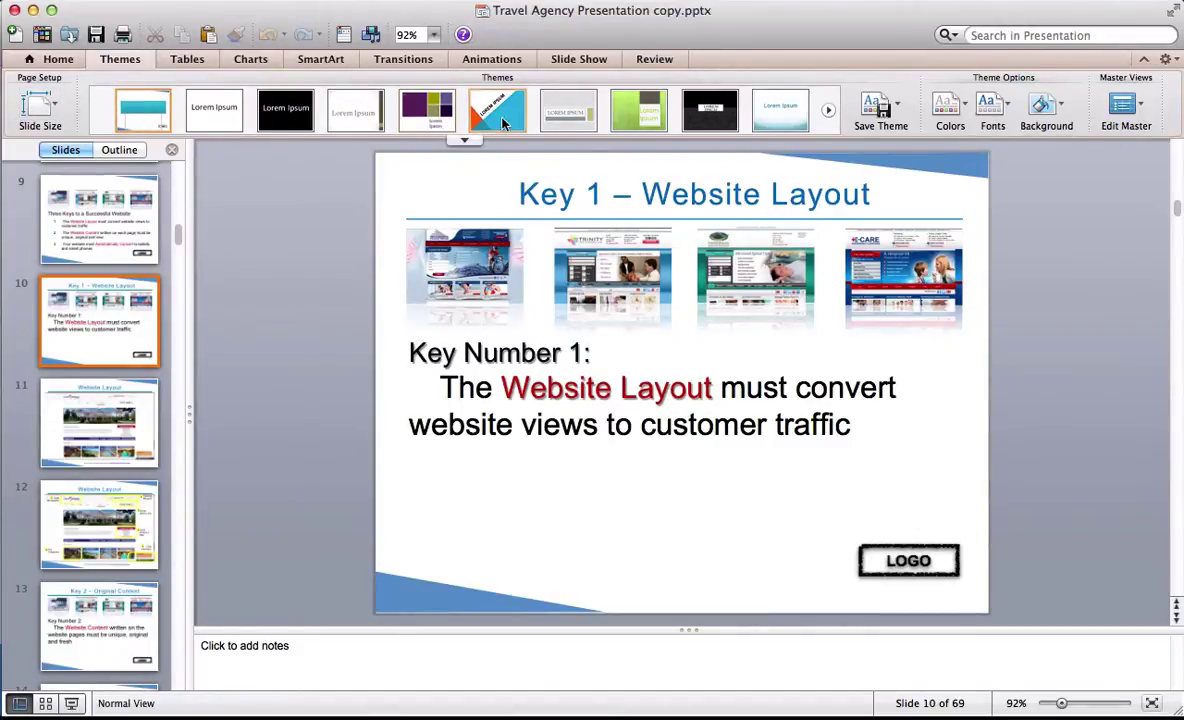
pyautogui.click(1142, 110)
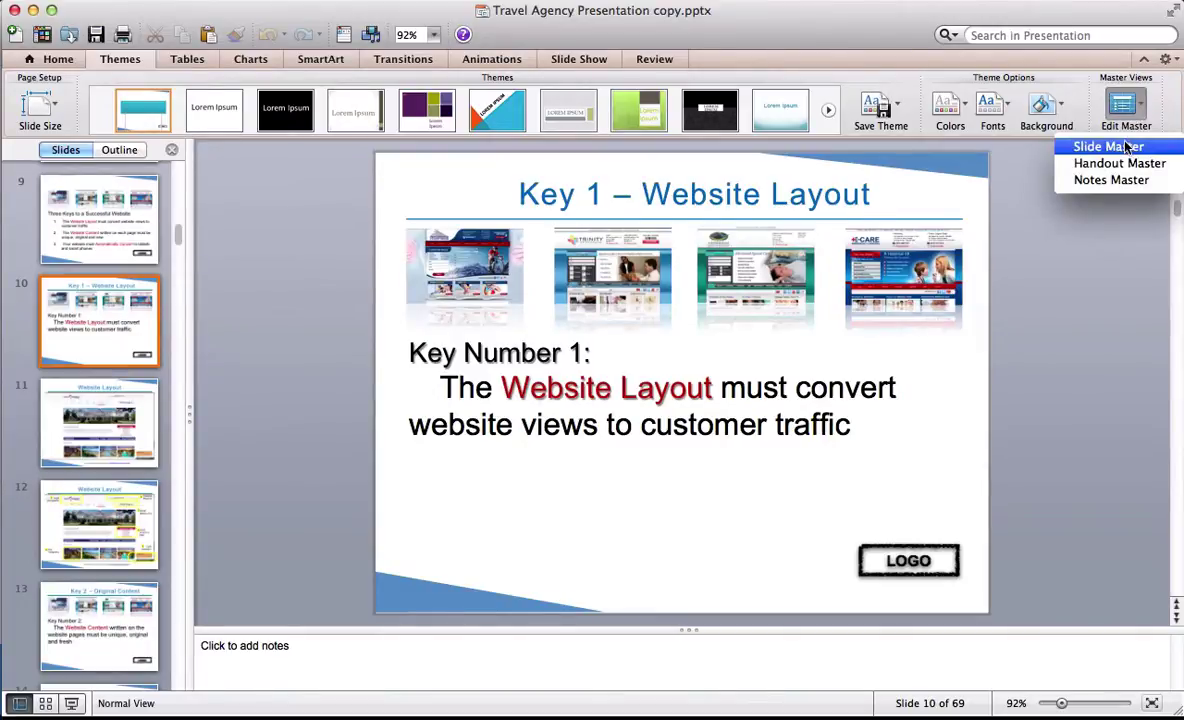
# Open the Slide Master and delete its LOGO box.
pyautogui.click(1110, 147)
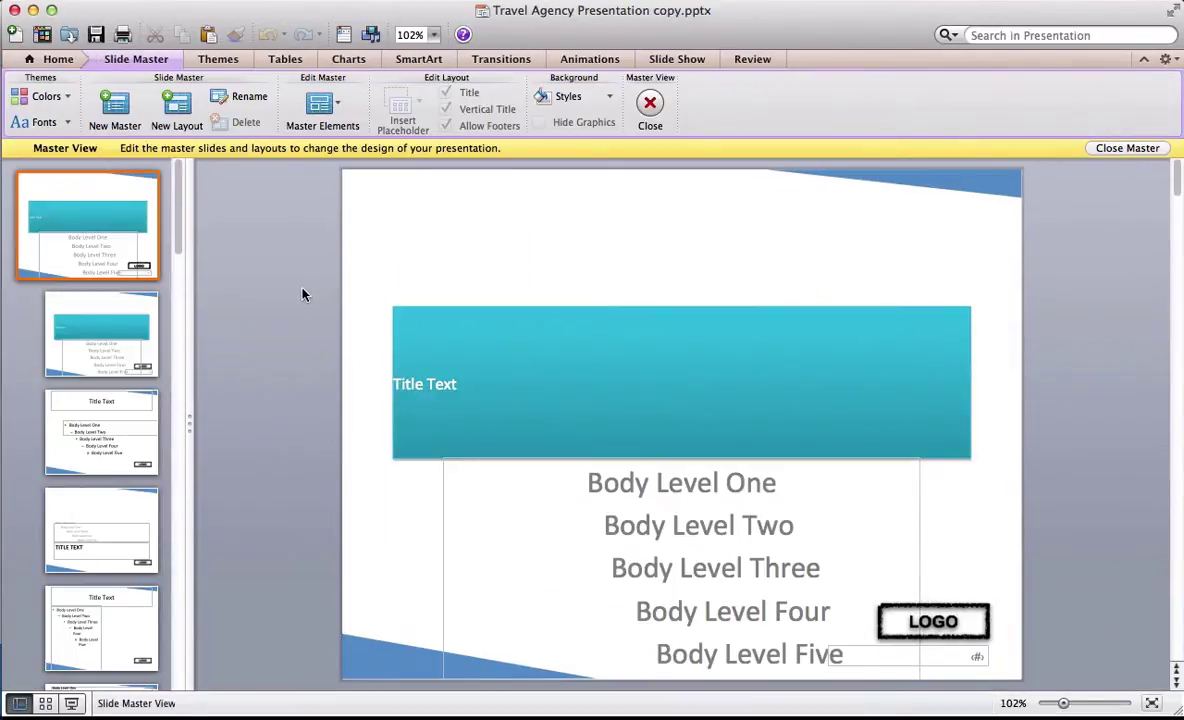
pyautogui.click(984, 610)
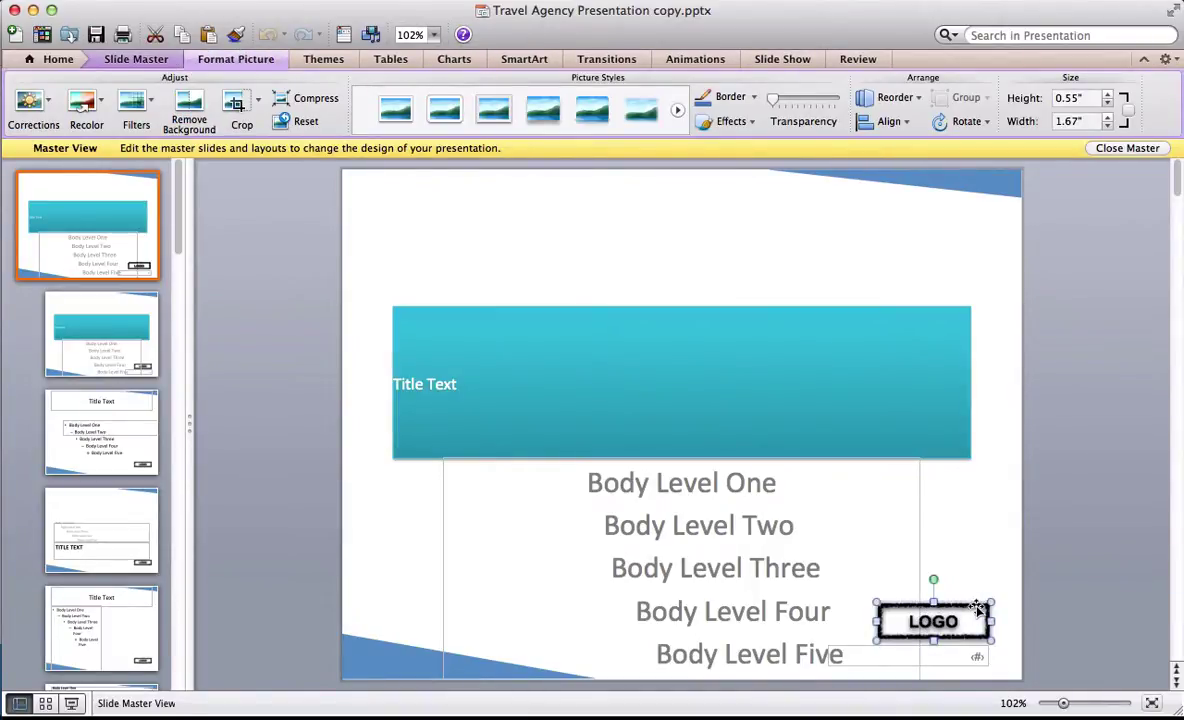
pyautogui.press('Delete')
# Draw an empty rounded rectangle where LOGO was and delete the top-right blue triangle.
pyautogui.click(793, 106)
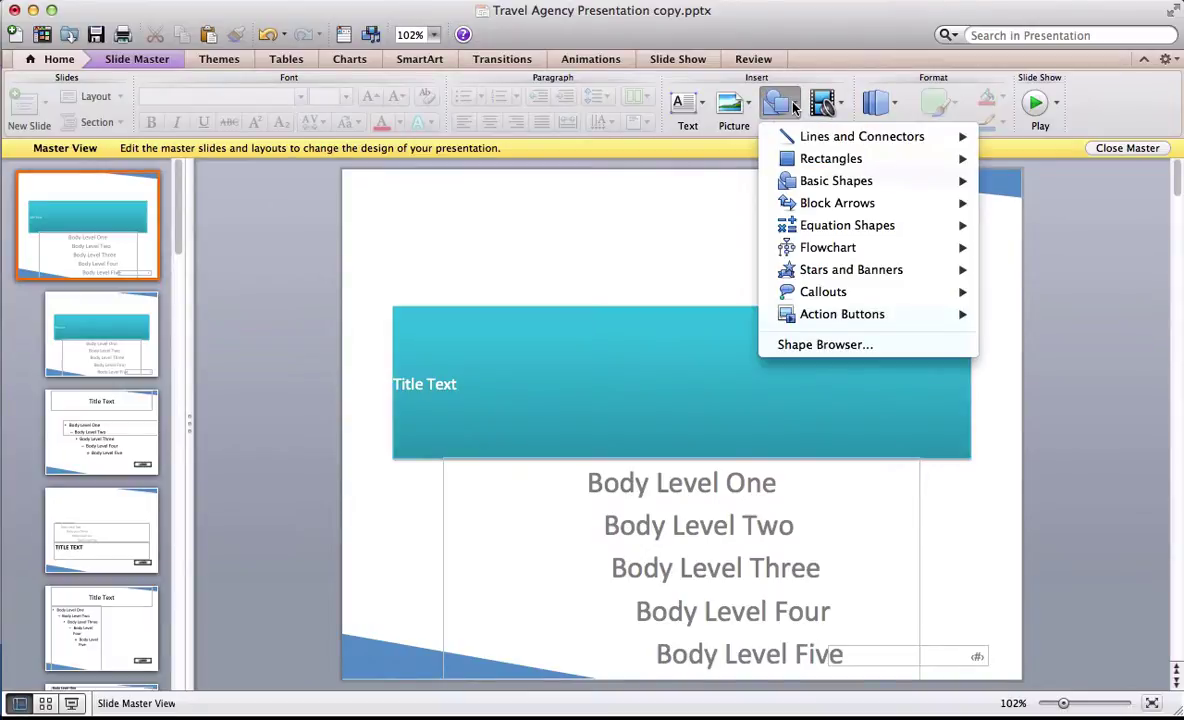
pyautogui.moveTo(831, 158)
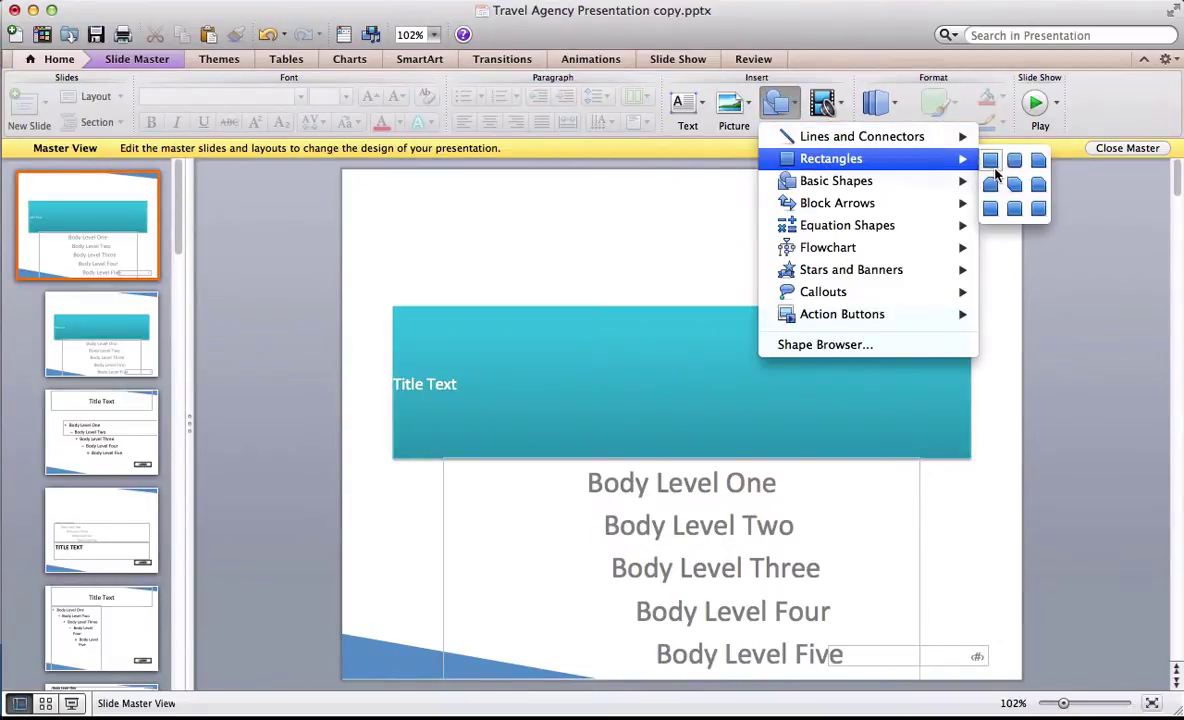
pyautogui.click(993, 185)
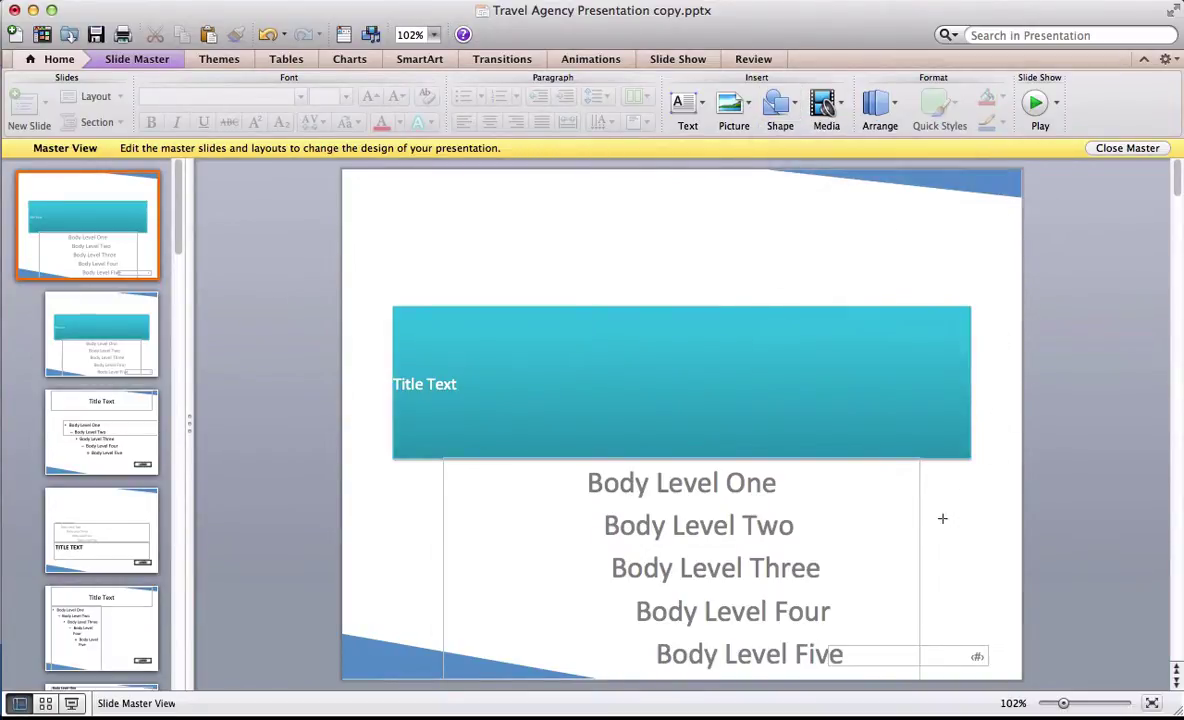
pyautogui.moveTo(878, 598)
pyautogui.mouseDown()
pyautogui.moveTo(993, 612)
pyautogui.moveTo(1001, 645)
pyautogui.mouseUp()
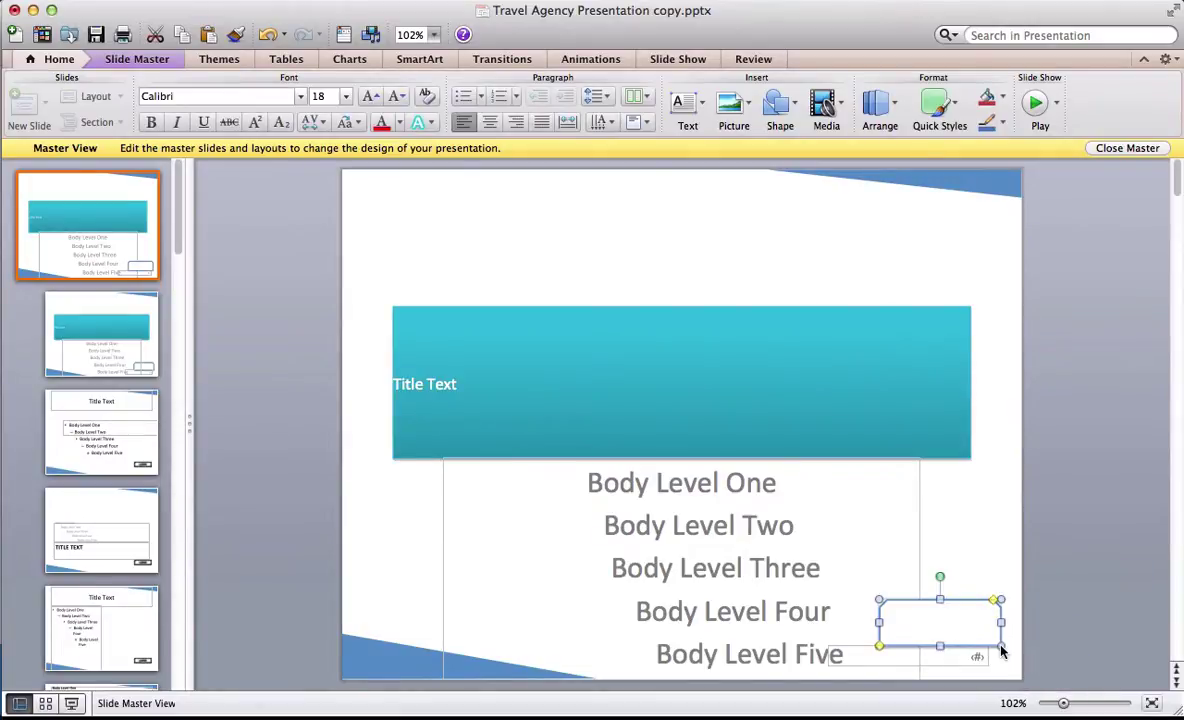
pyautogui.click(957, 180)
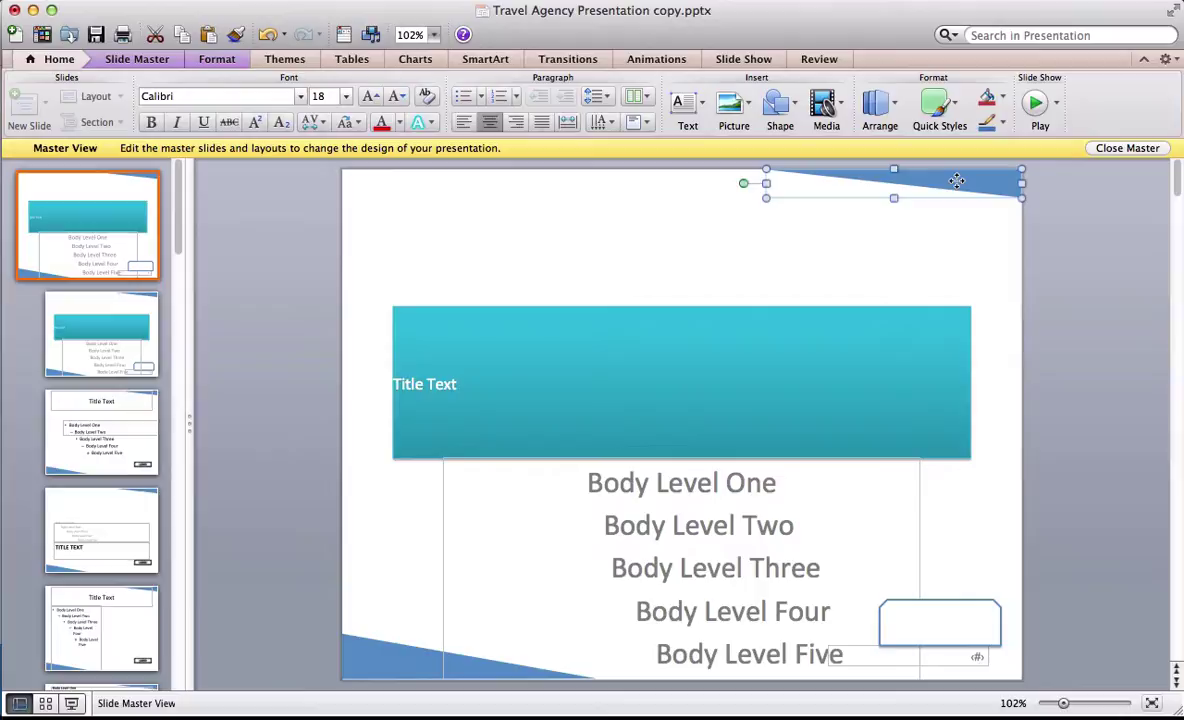
pyautogui.press('BackSpace')
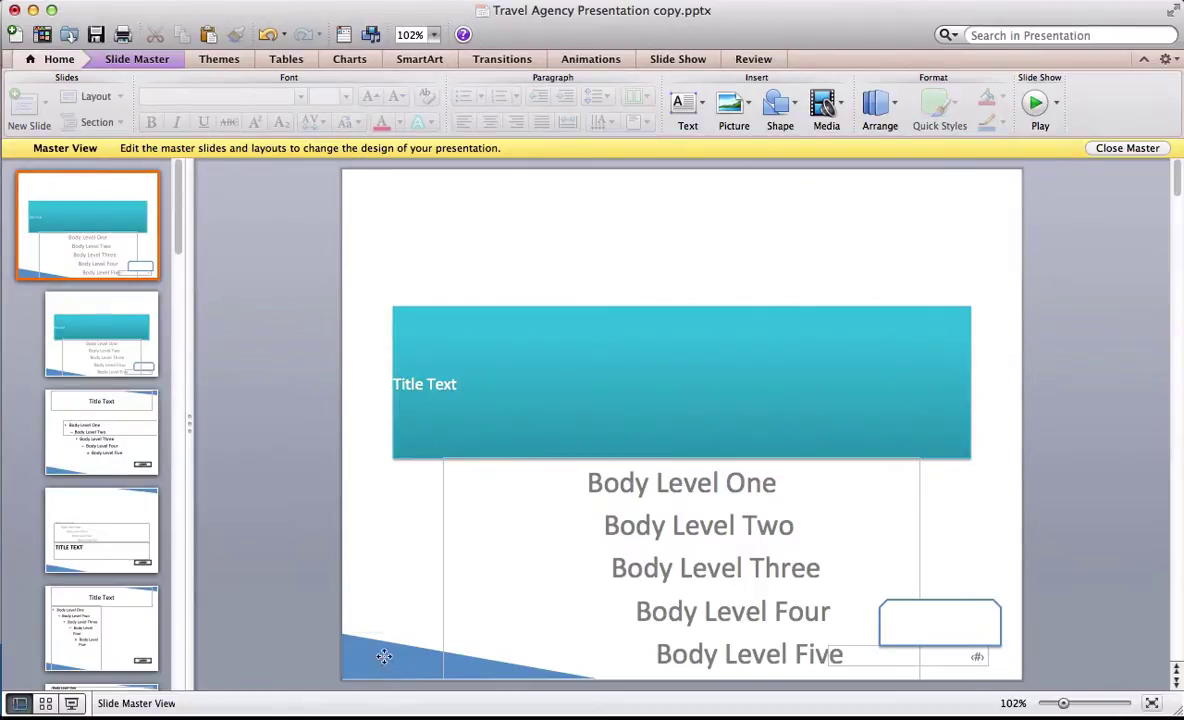
# Fill the bottom-left slide-master triangle with red from the Format tab.
pyautogui.click(360, 655)
pyautogui.click(137, 60)
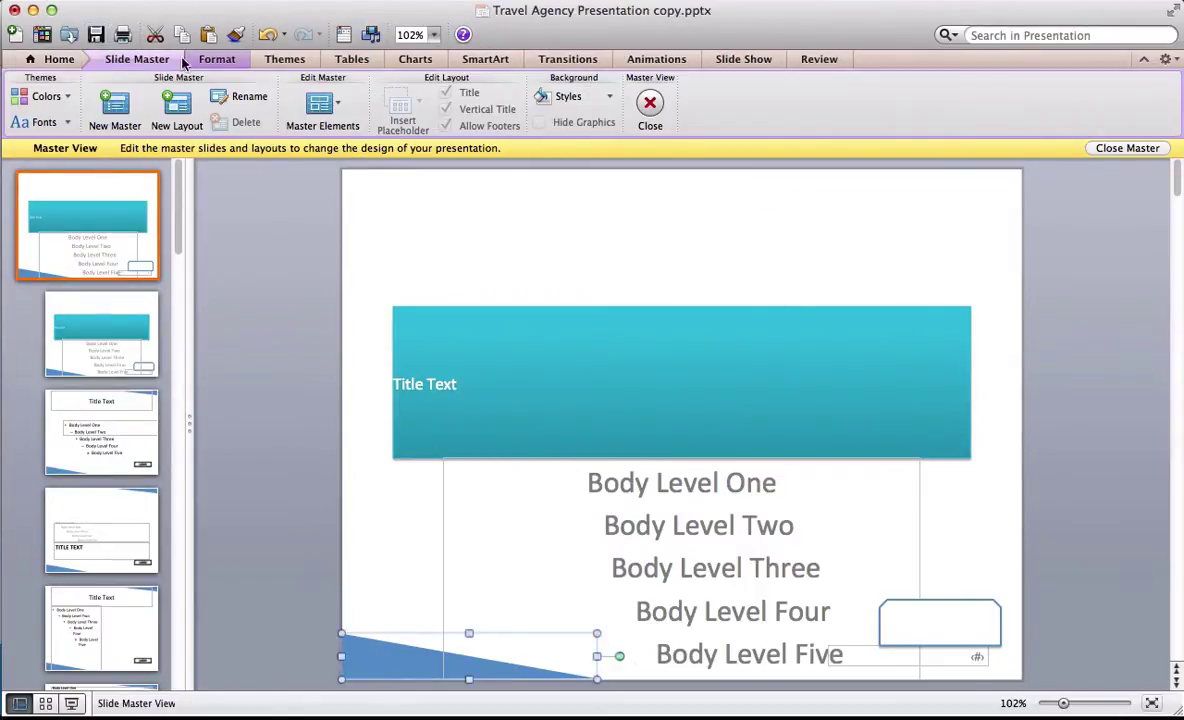
pyautogui.click(212, 59)
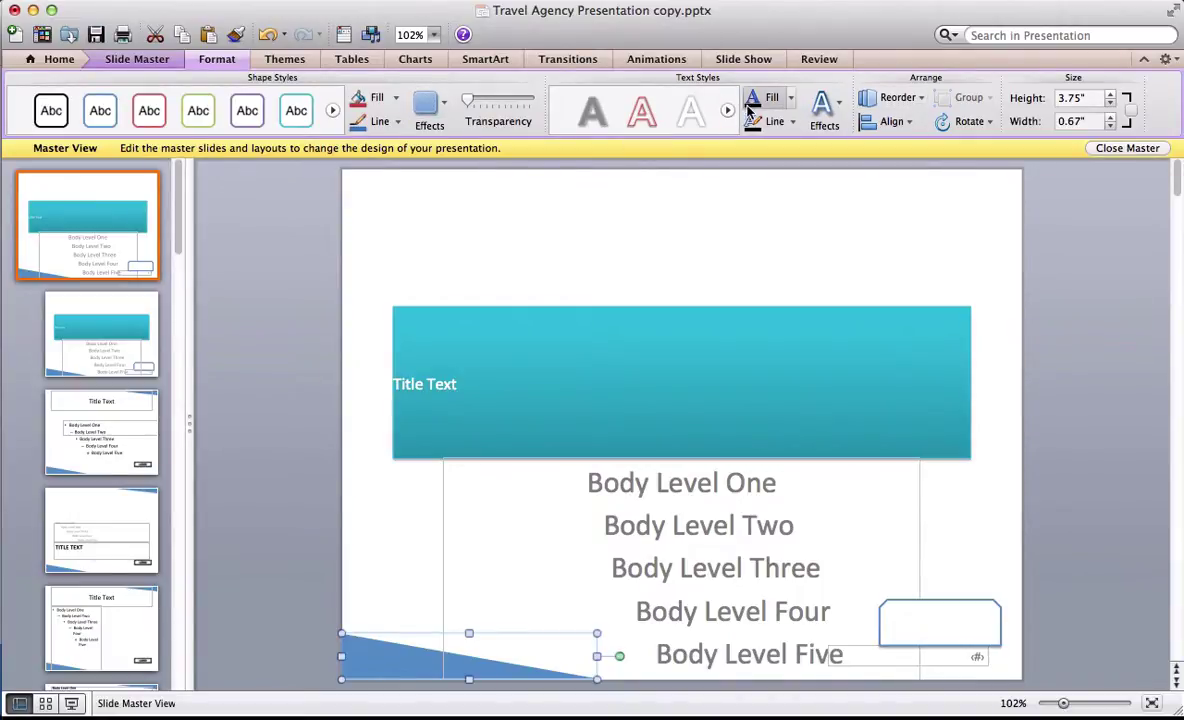
pyautogui.click(727, 110)
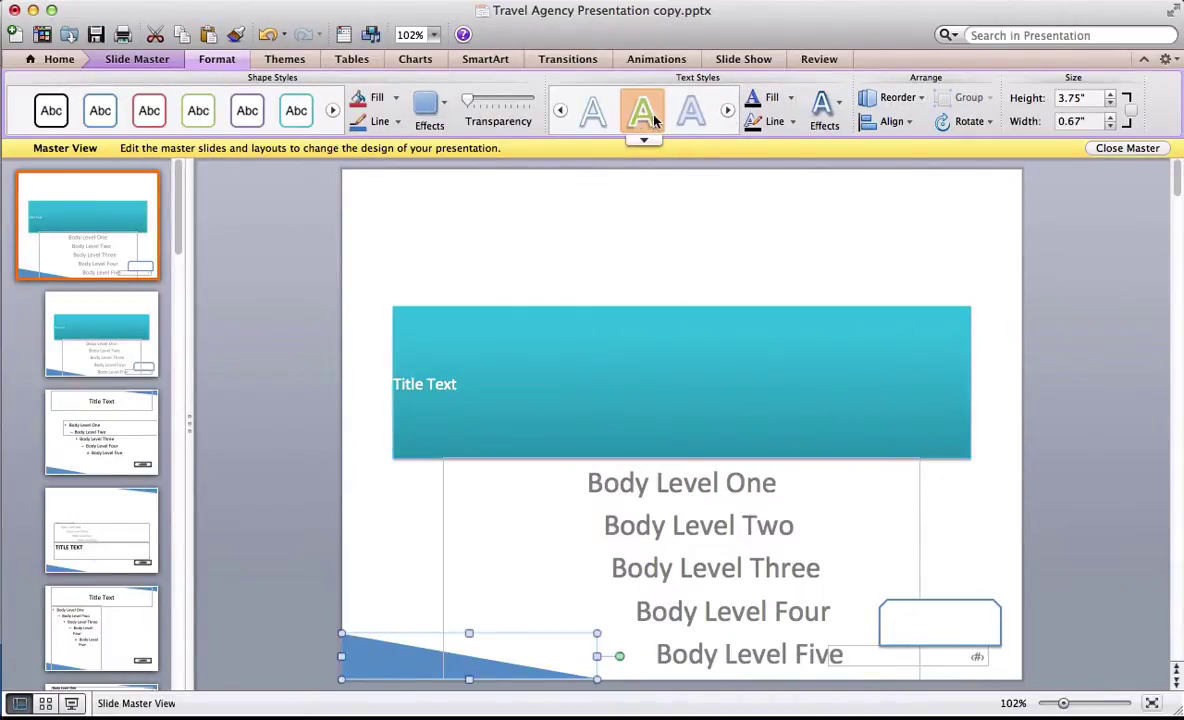
pyautogui.click(359, 103)
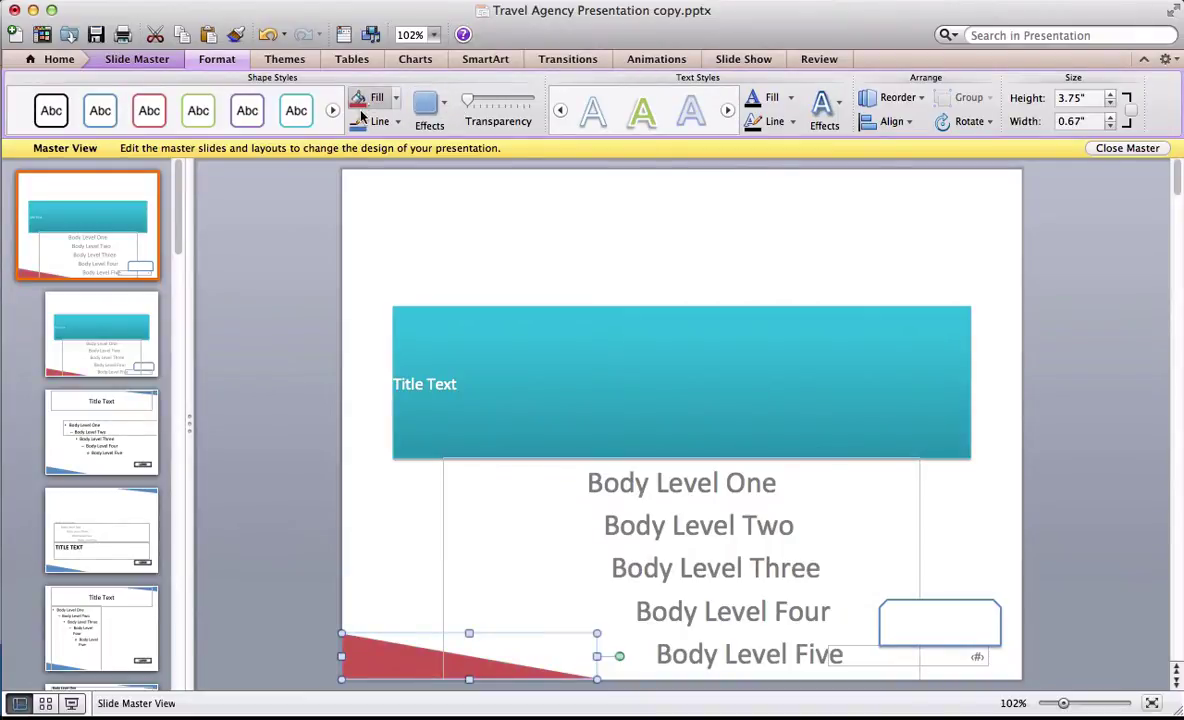
pyautogui.click(893, 330)
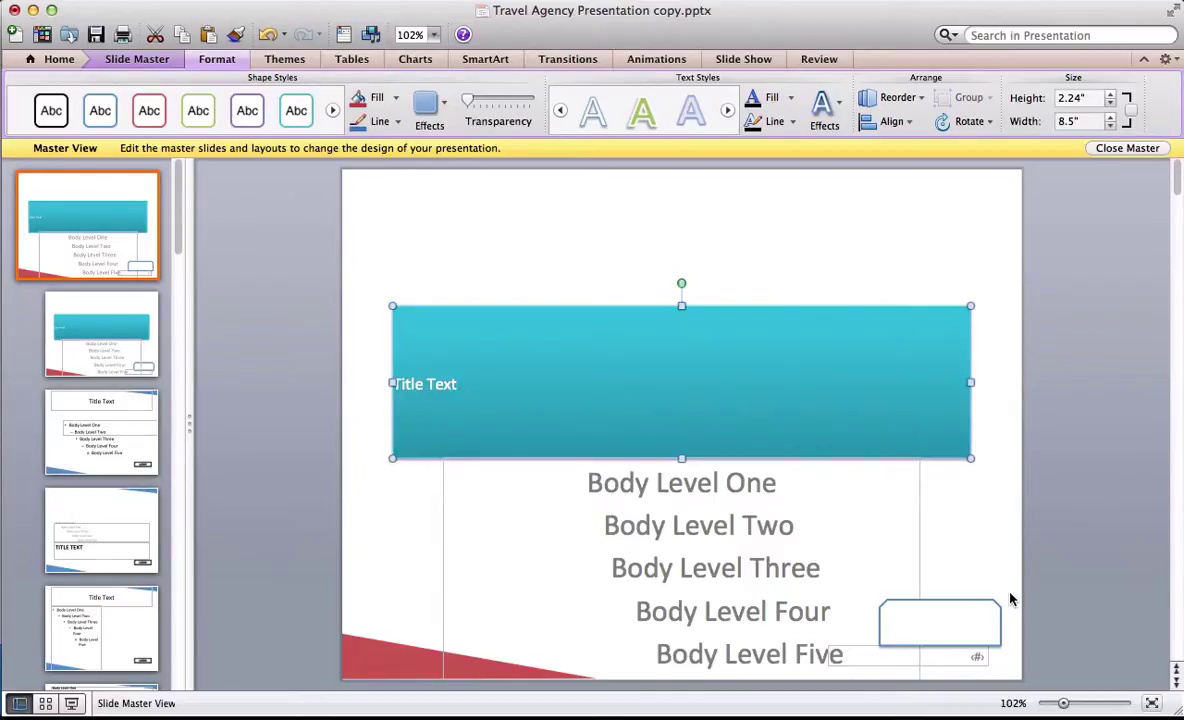
pyautogui.click(977, 618)
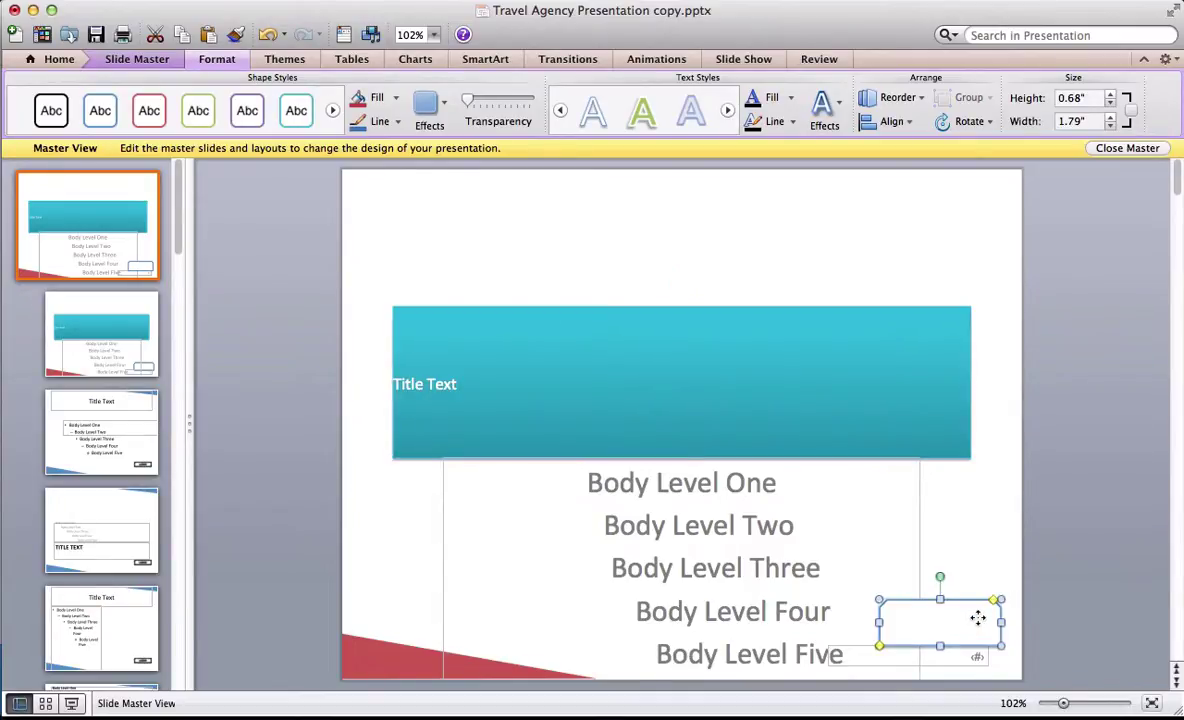
# Close the master, apply the Title Slide layout to slide 10, and select its title placeholder.
pyautogui.click(1122, 150)
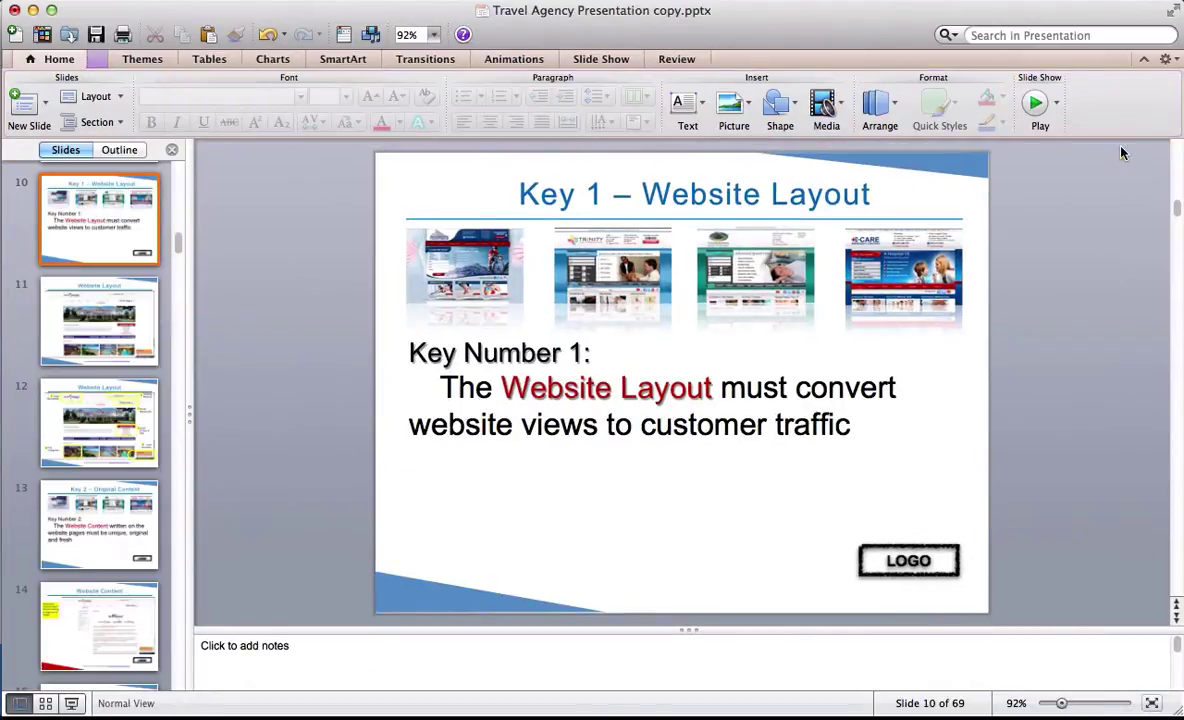
pyautogui.click(120, 100)
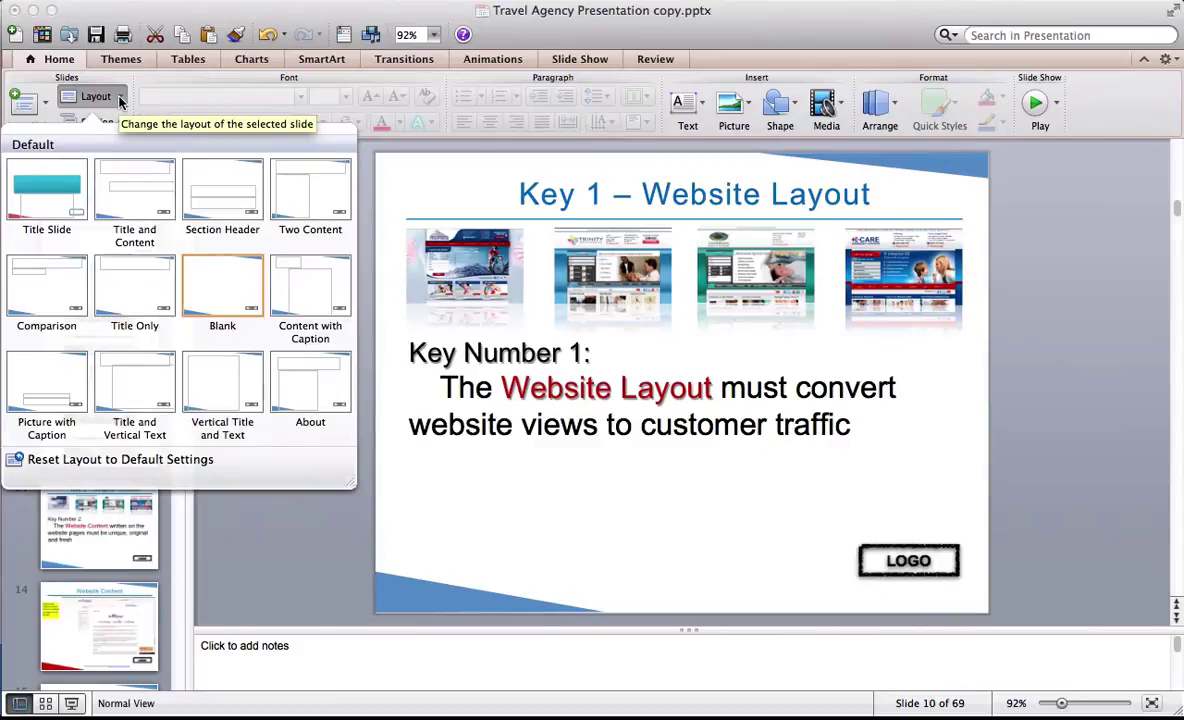
pyautogui.click(68, 198)
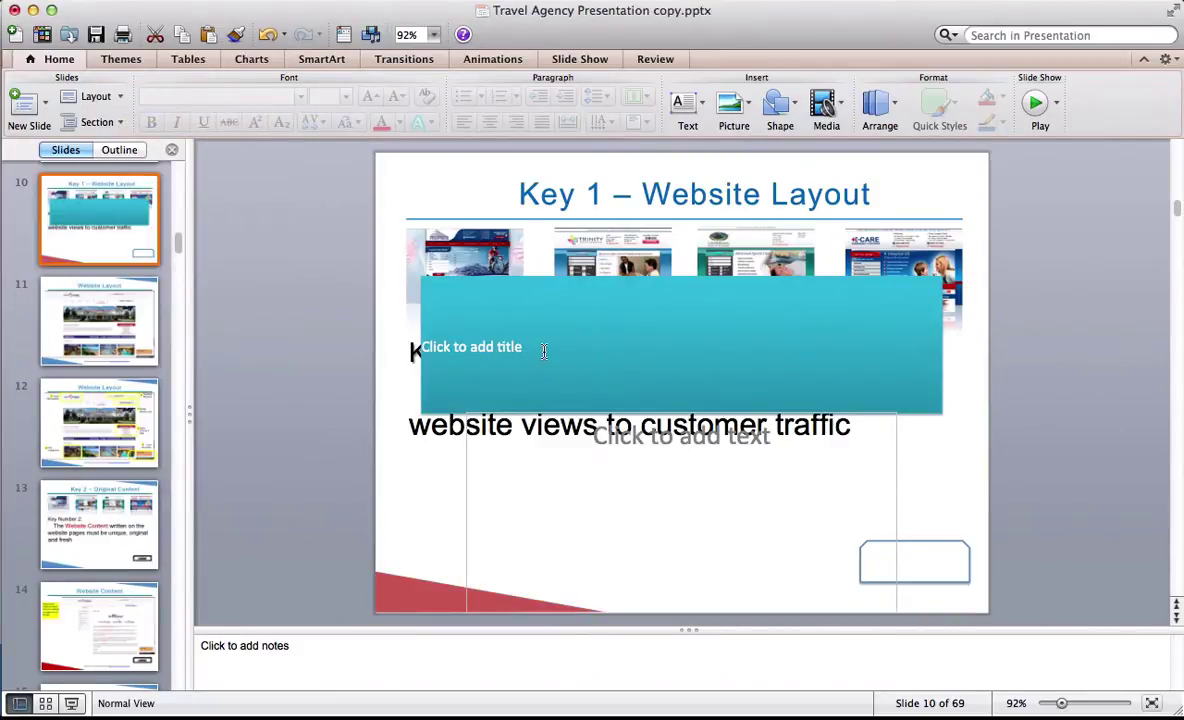
pyautogui.click(946, 563)
pyautogui.click(840, 336)
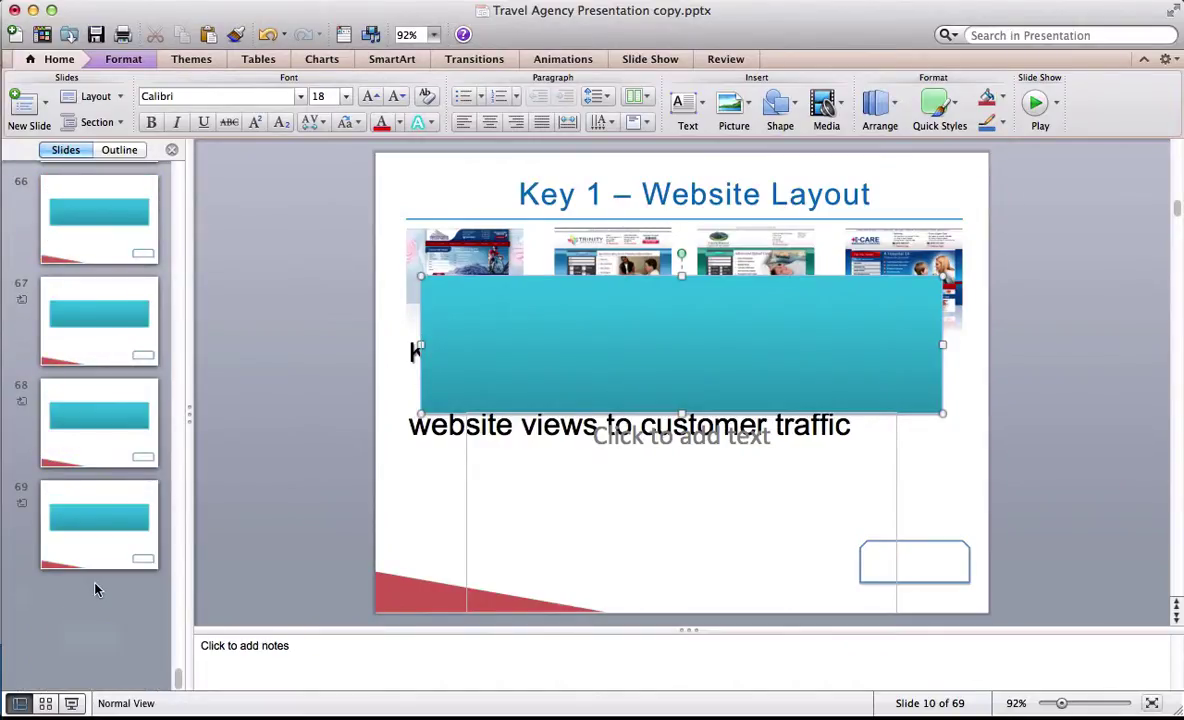
# Add blank slide 70 after slide 69, then slide 71 using the Title Slide layout.
pyautogui.click(97, 589)
pyautogui.rightClick(97, 589)
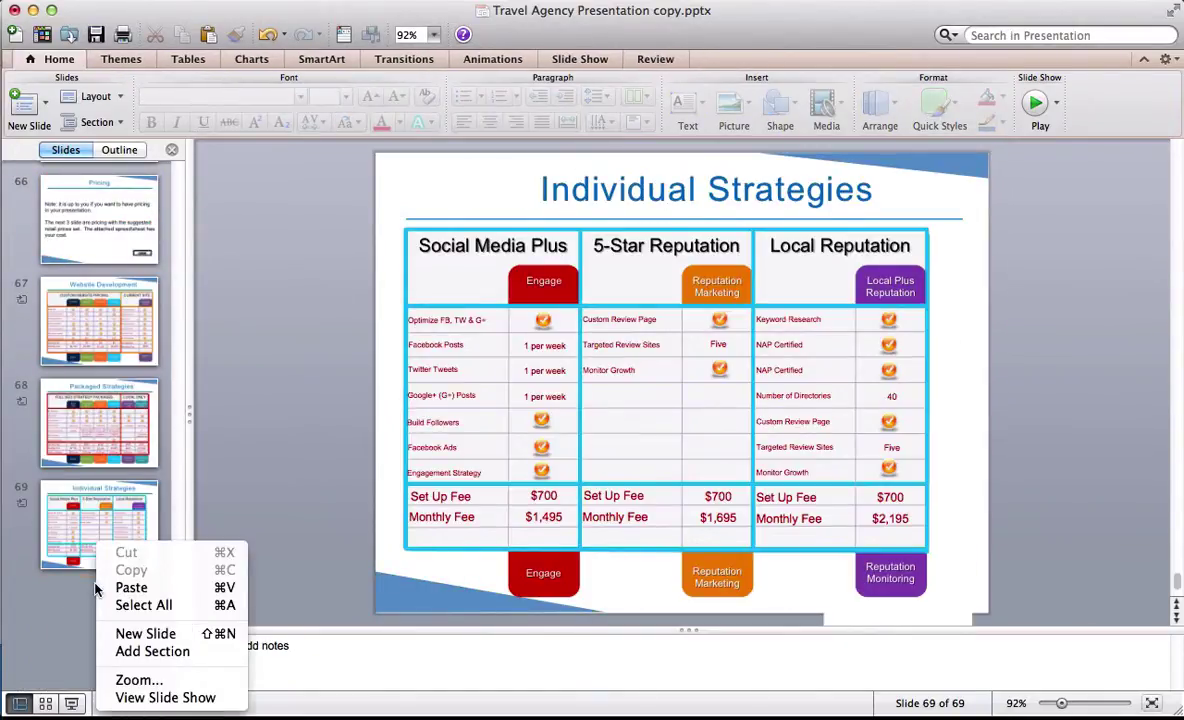
pyautogui.click(140, 633)
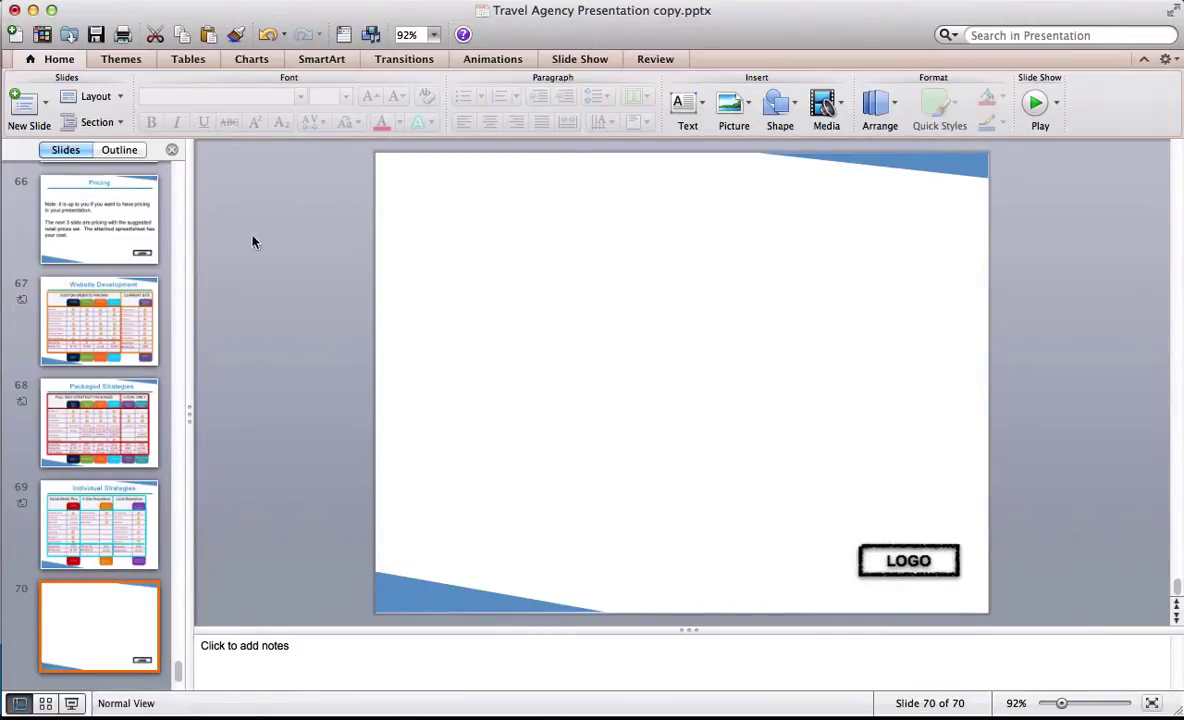
pyautogui.click(54, 114)
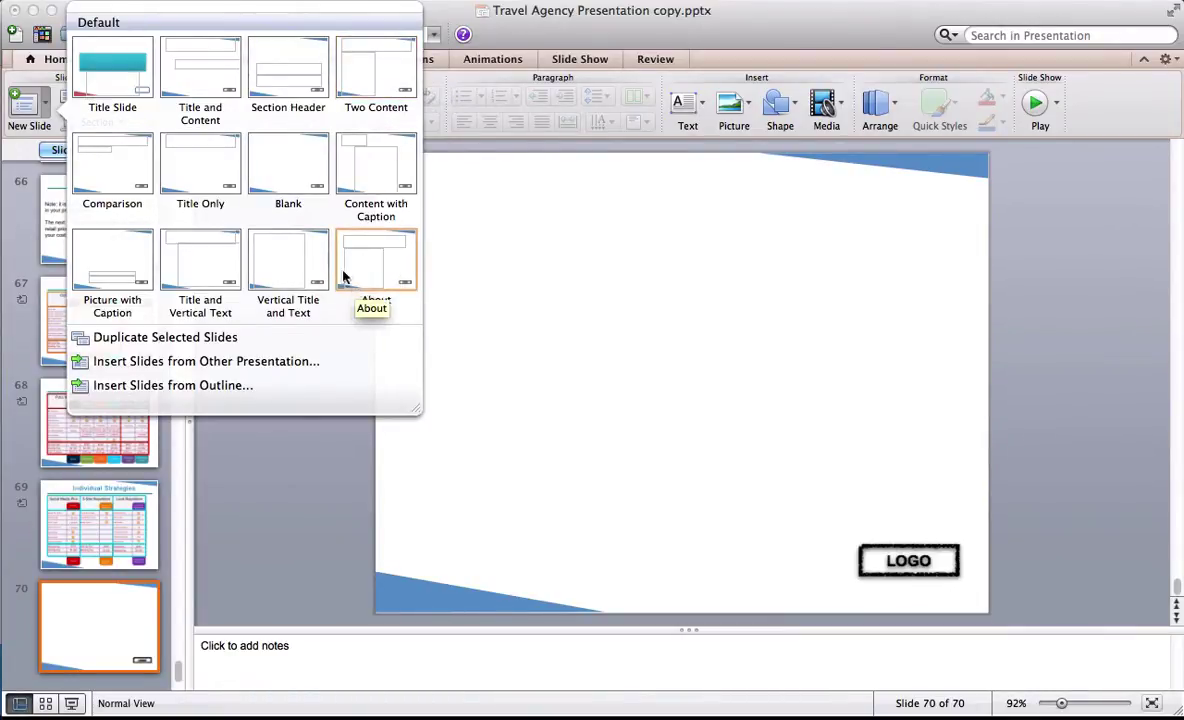
pyautogui.click(101, 74)
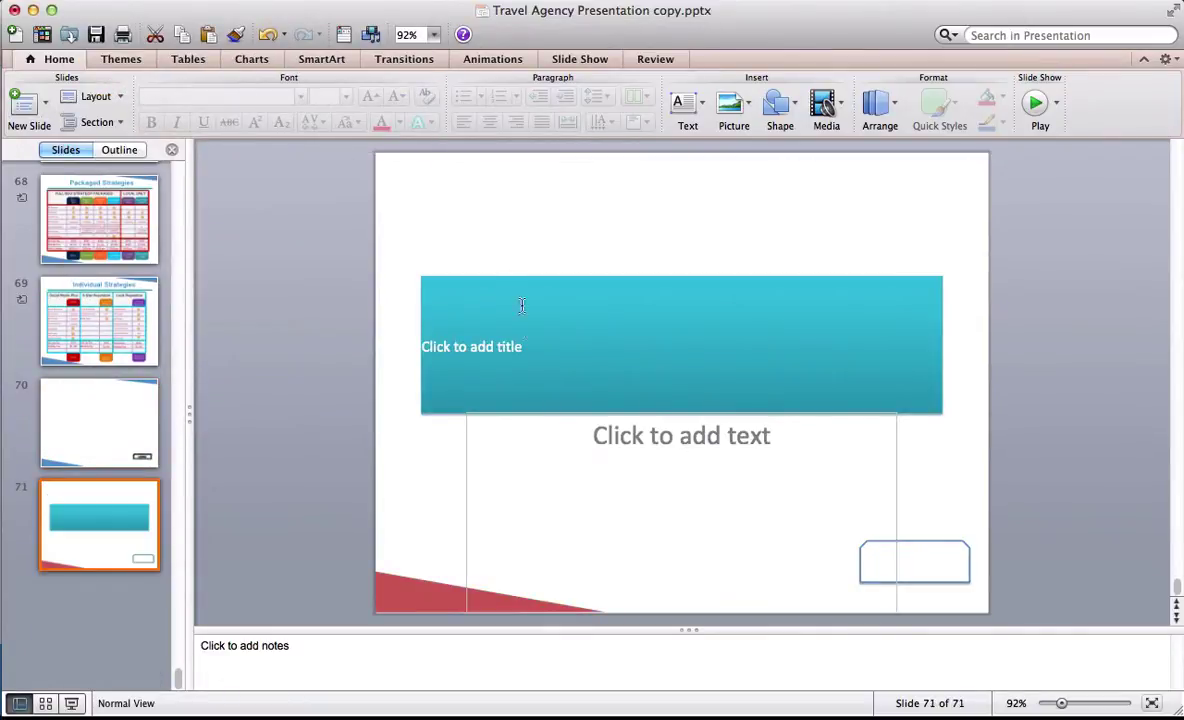